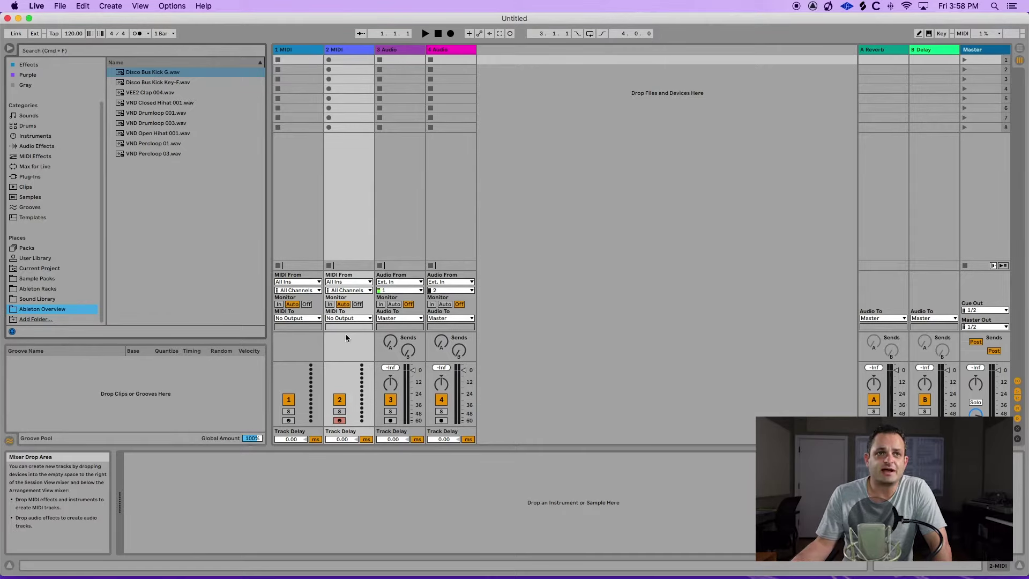
# - Select empty clip slots on the first, second and fourth tracks and scene 1's launch slot
pyautogui.click(296, 63)
pyautogui.click(345, 73)
pyautogui.click(295, 69)
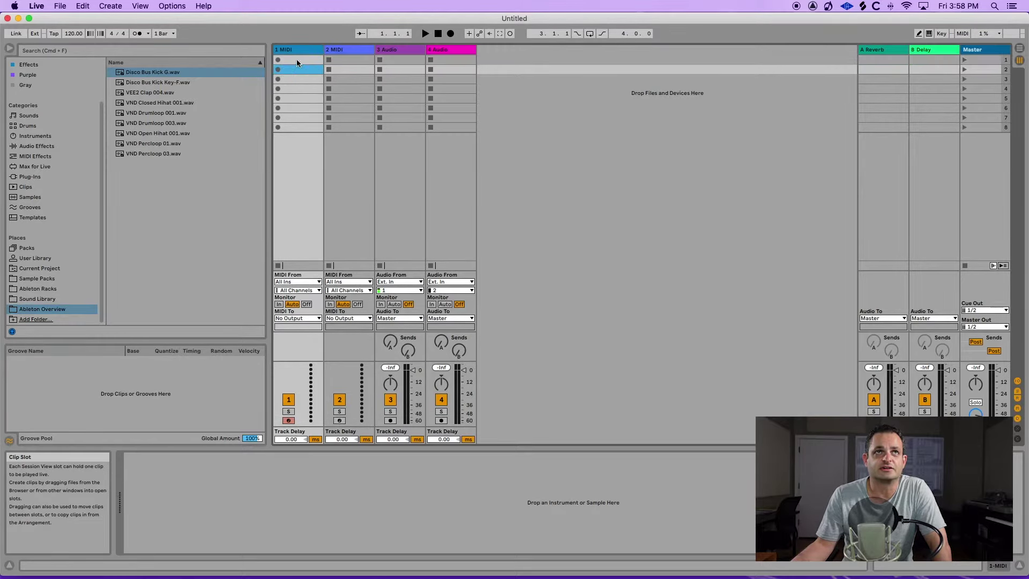
pyautogui.click(297, 62)
pyautogui.click(448, 61)
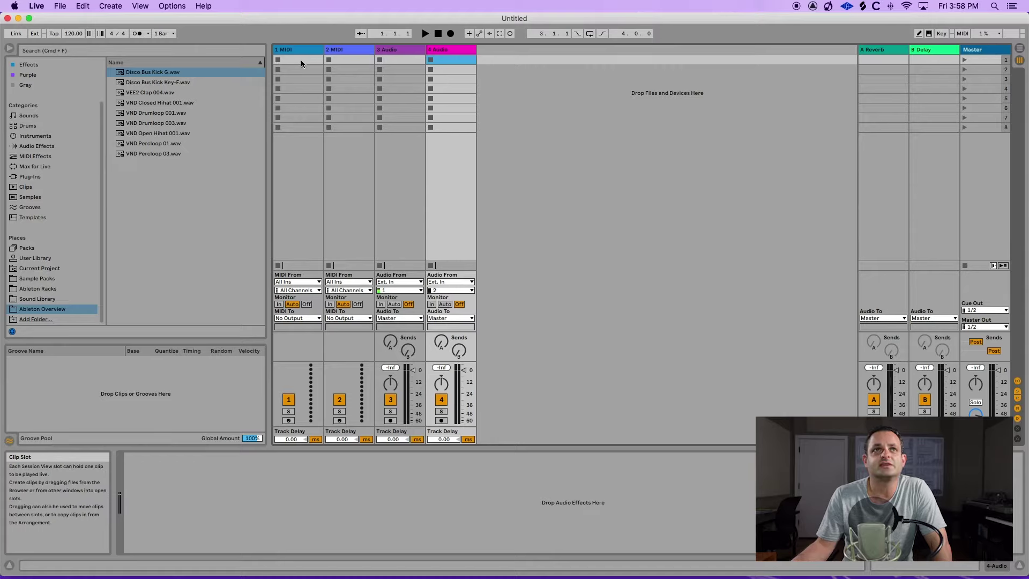
pyautogui.click(986, 60)
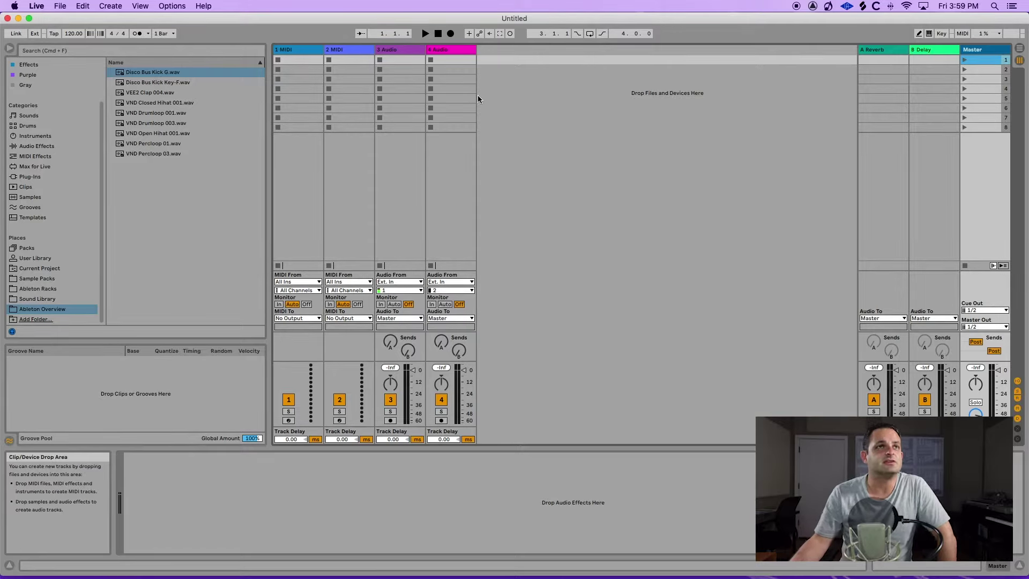
# - Load the Disco Bus Kick G sample onto the first MIDI track
pyautogui.click(308, 49)
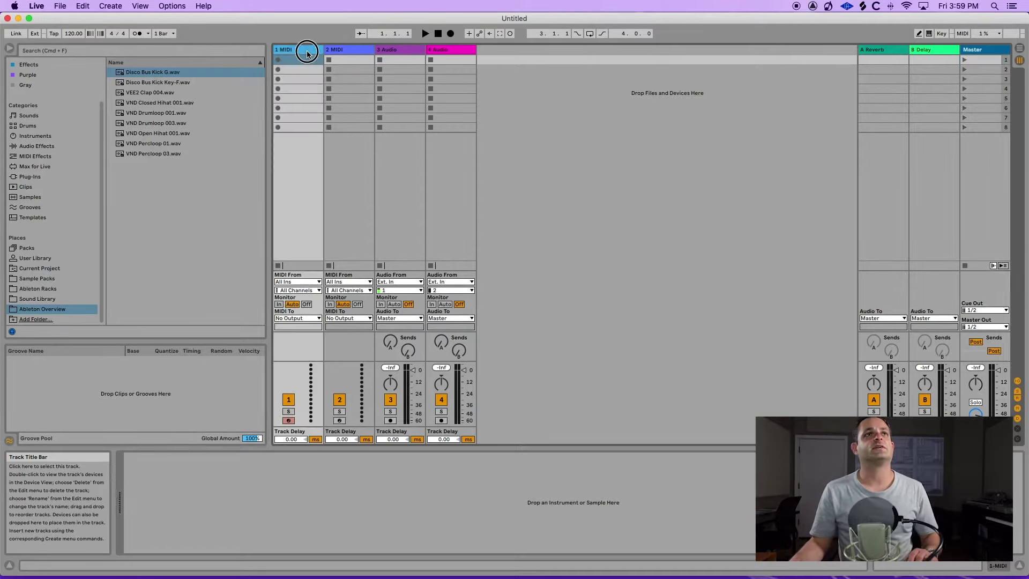
pyautogui.click(162, 75)
pyautogui.doubleClick(162, 77)
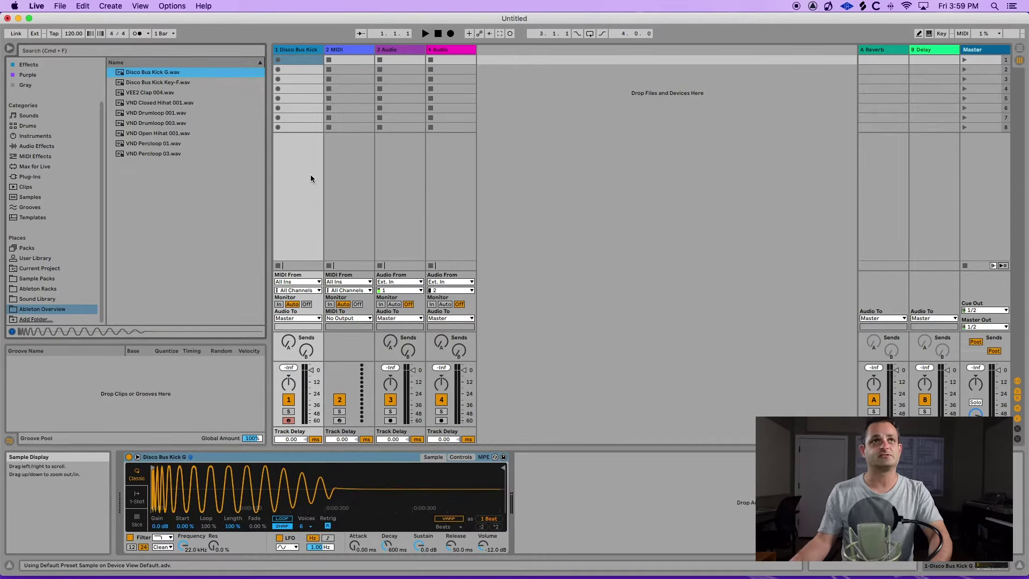
# - Create a clip in slot 1 with a C3 kick note, duplicated onto the following beats
pyautogui.doubleClick(295, 60)
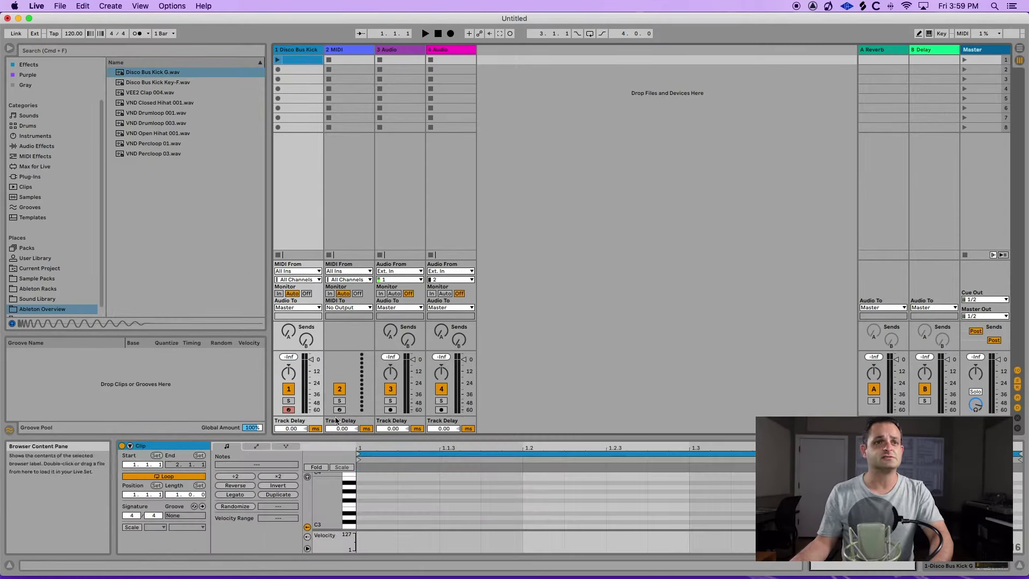
pyautogui.doubleClick(375, 525)
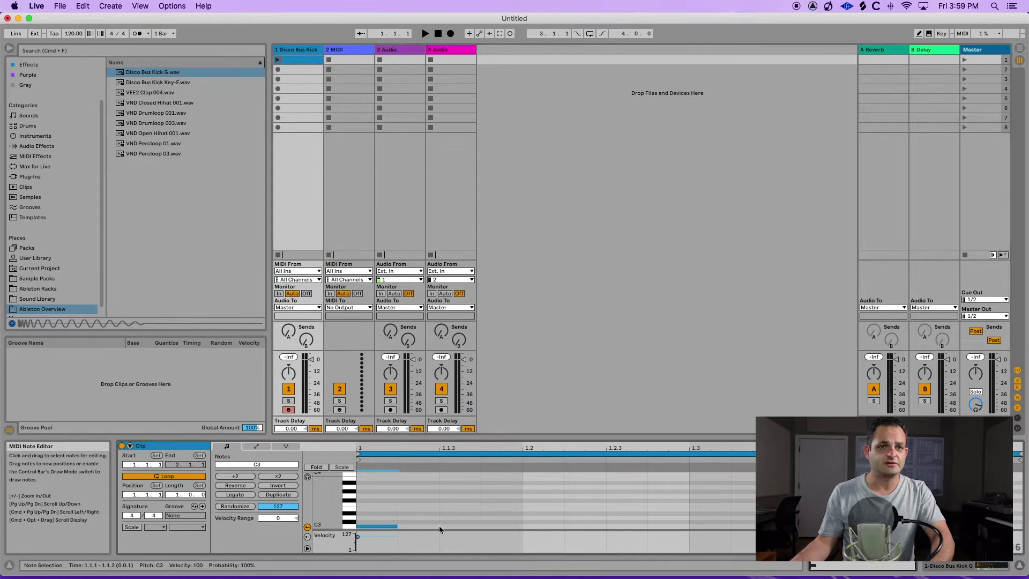
pyautogui.moveTo(523, 500); pyautogui.dragTo(345, 542)
pyautogui.press('super+d')
pyautogui.press('super+d')
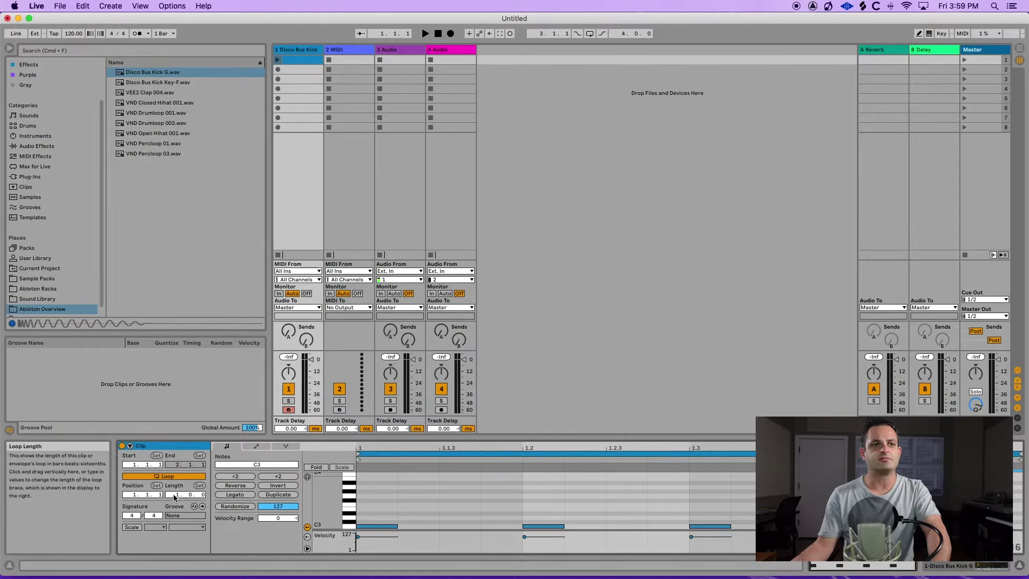
# - Launch the kick clip, heighten the mixer faders, audition playback and toggle the Track Delay section
pyautogui.click(276, 61)
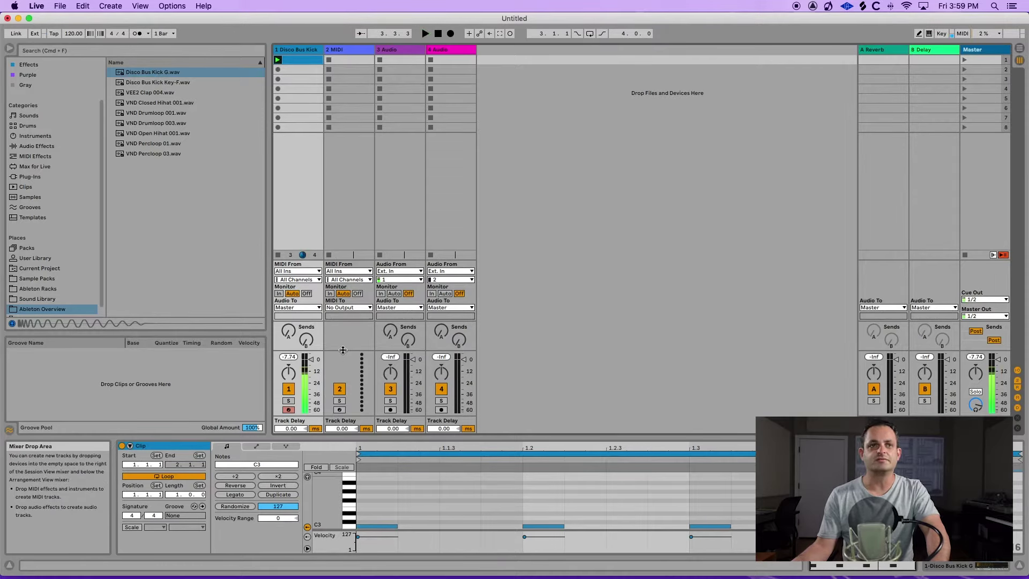
pyautogui.moveTo(343, 350); pyautogui.dragTo(345, 303)
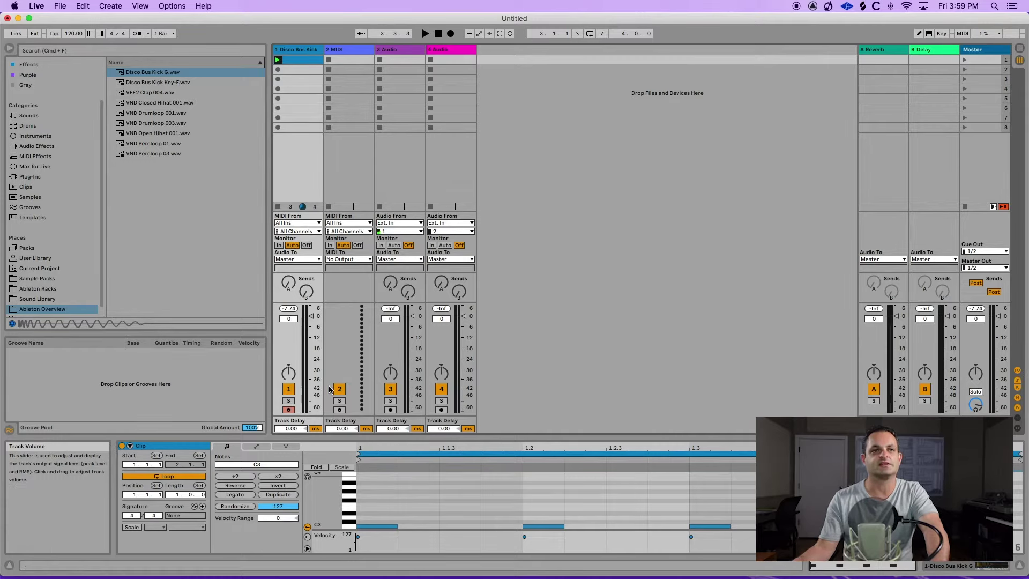
pyautogui.press('space')
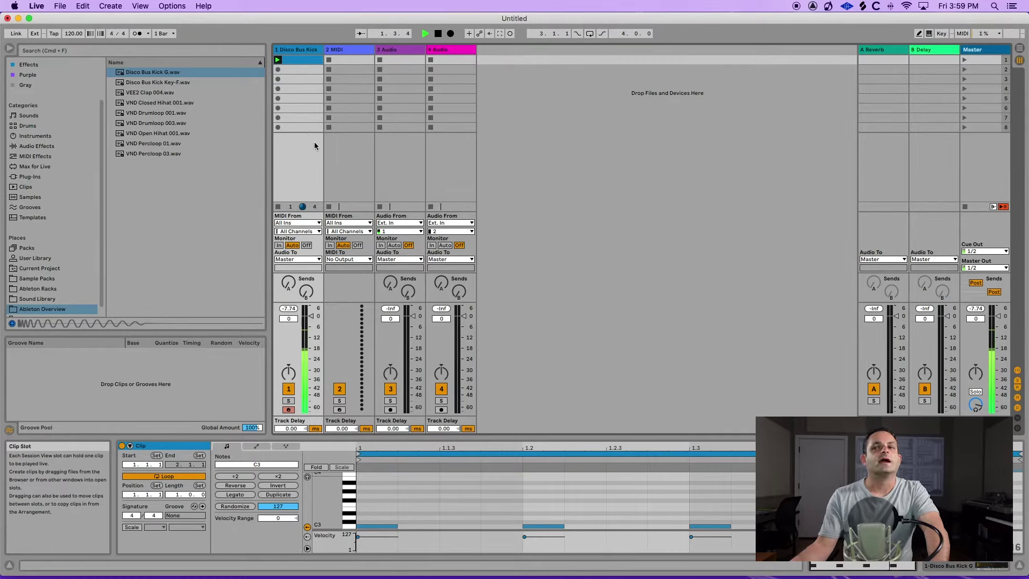
pyautogui.press('space')
pyautogui.click(1018, 409)
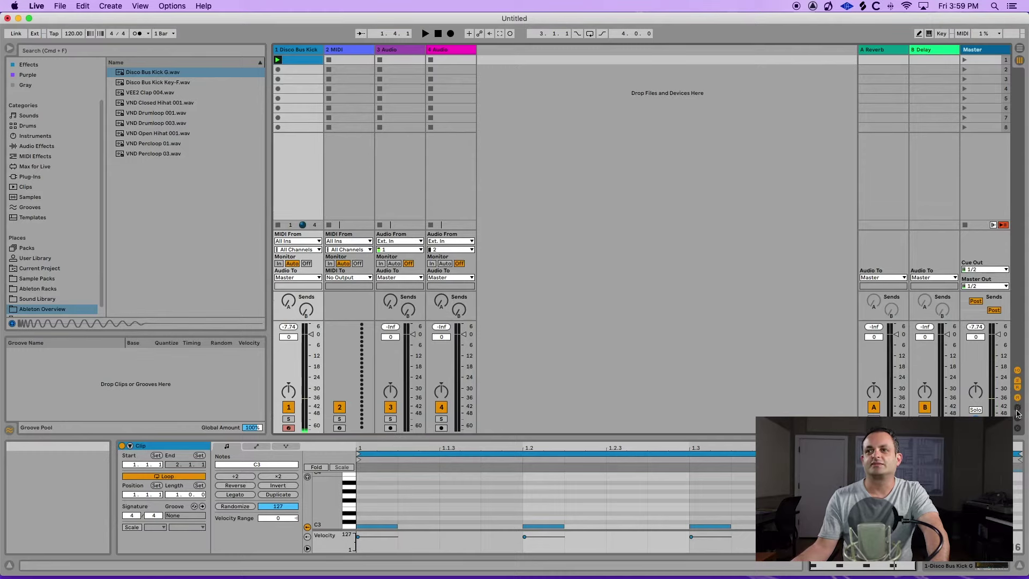
pyautogui.click(1017, 409)
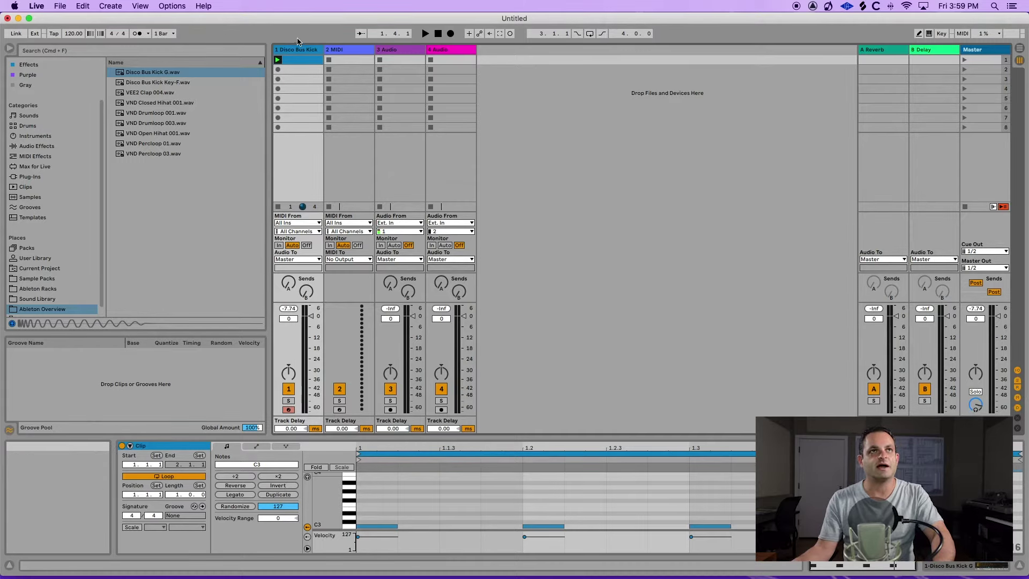
# - Select all of the kick track's content and colour its clip pink
pyautogui.press('space')
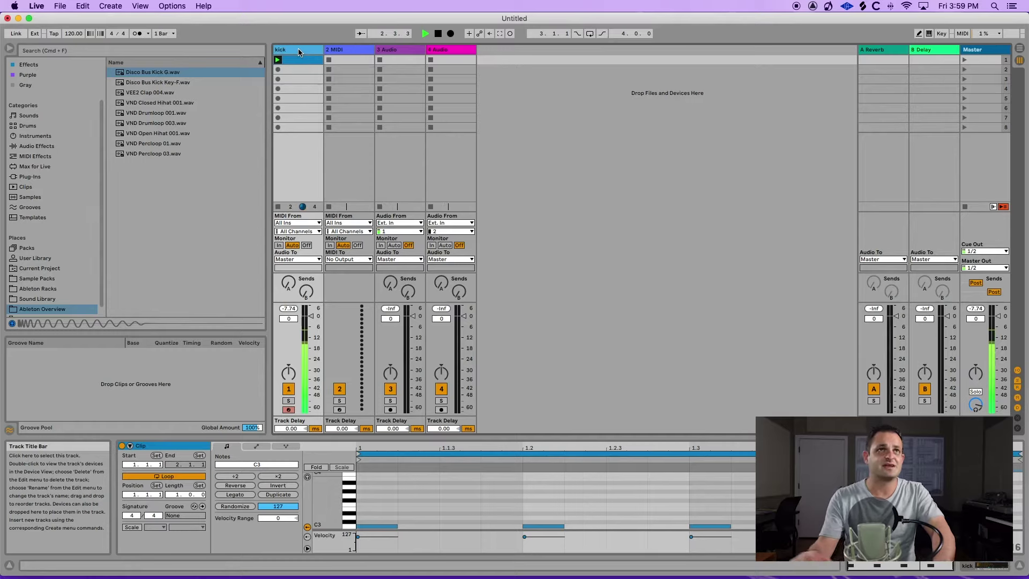
pyautogui.rightClick(299, 52)
pyautogui.click(306, 165)
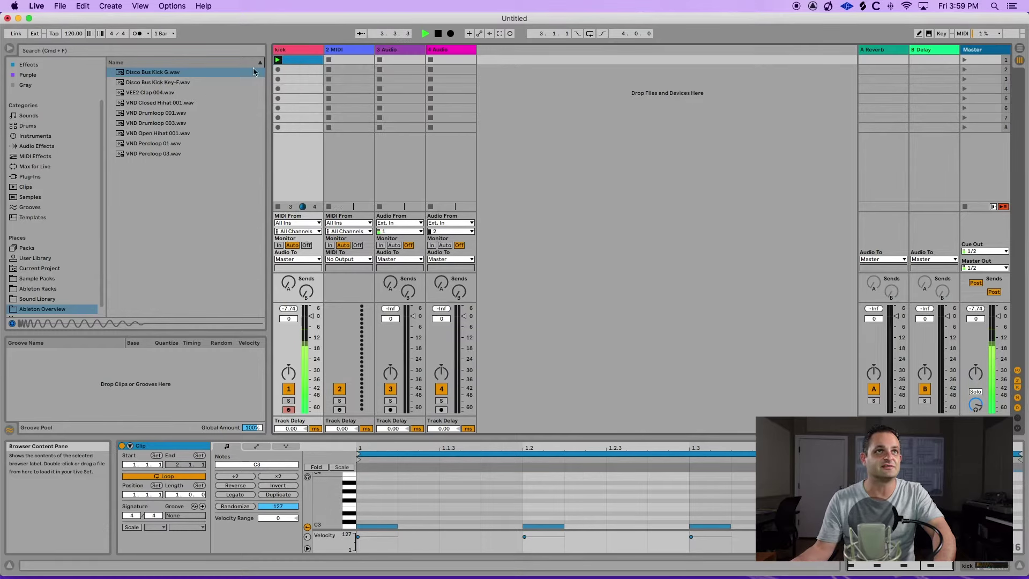
pyautogui.rightClick(290, 62)
pyautogui.click(297, 219)
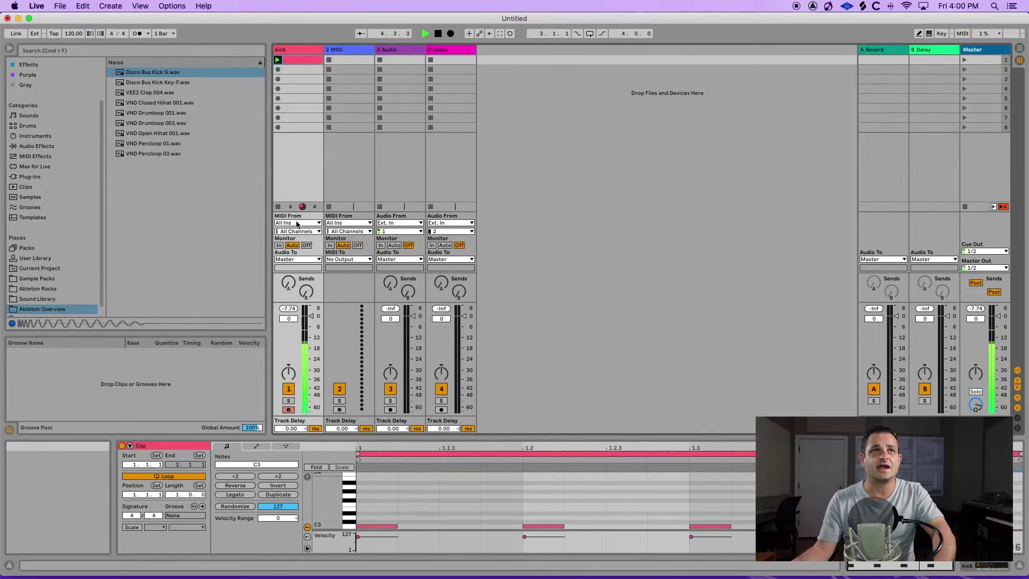
# - Close the kick track's options unchanged and select the VEE2 Clap 004 sample in the browser
pyautogui.rightClick(293, 54)
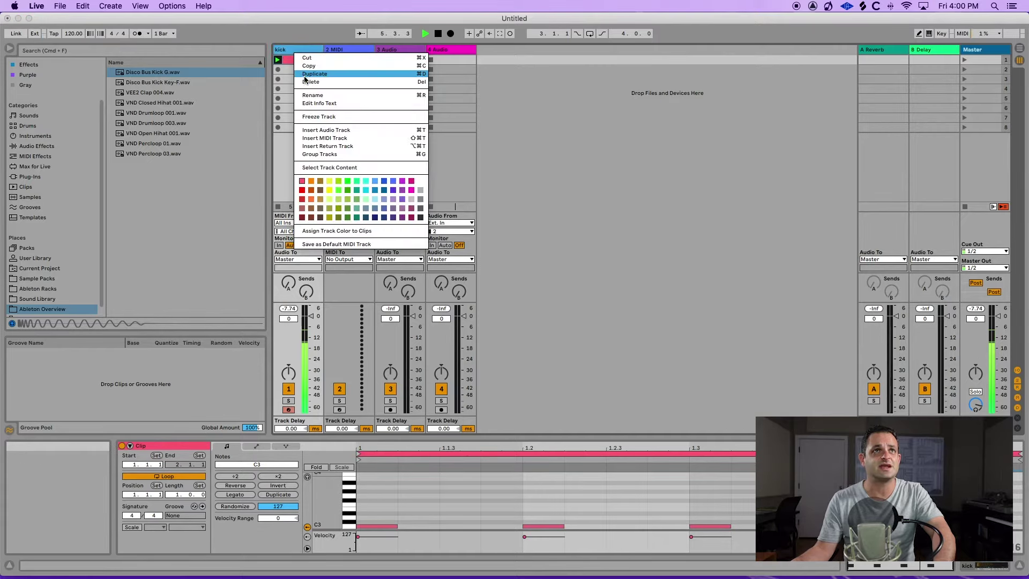
pyautogui.click(281, 160)
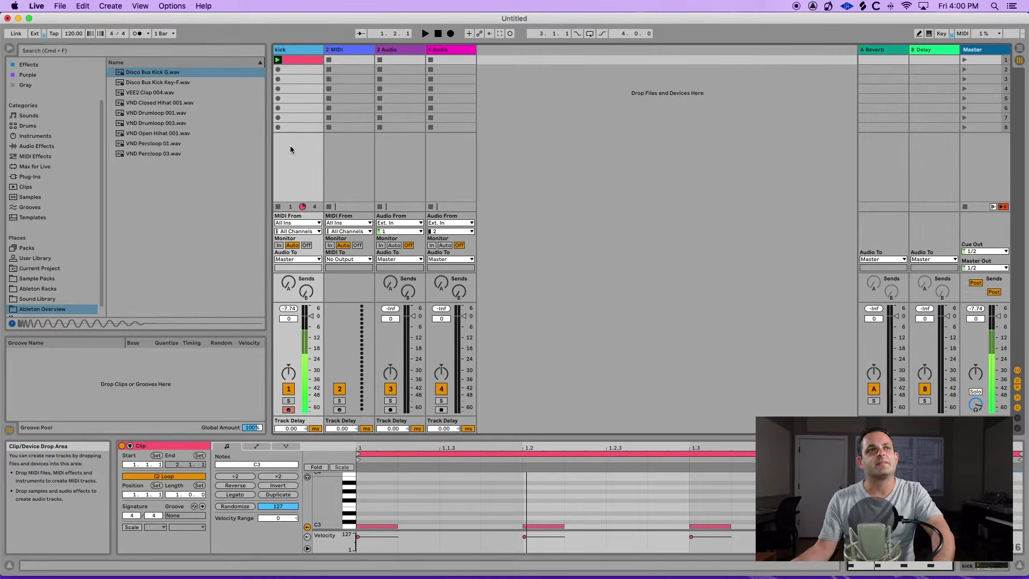
pyautogui.click(149, 96)
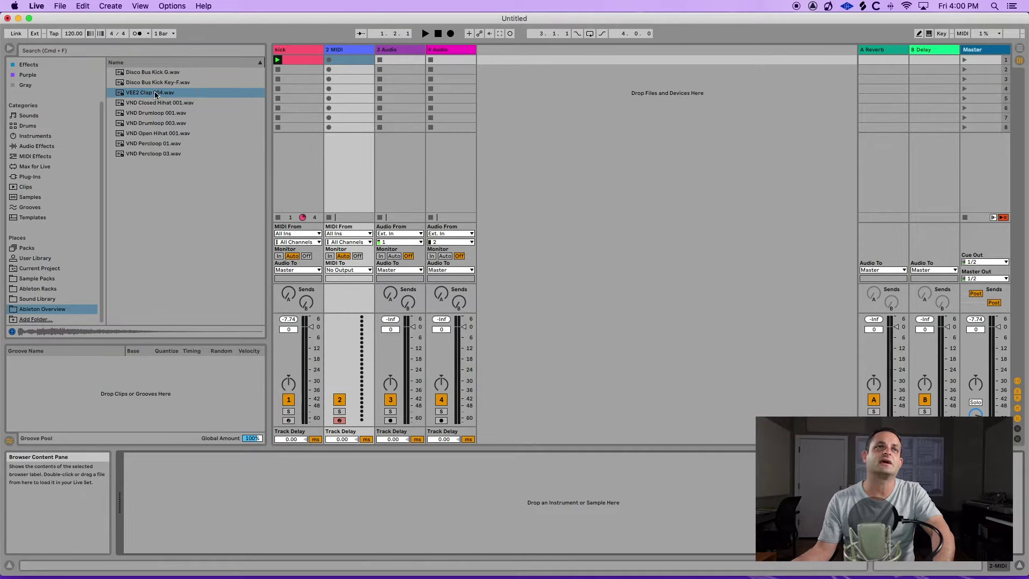
# - Load VEE2 Clap 004 onto track 2, rename it 'clap' and colour it pink
pyautogui.doubleClick(181, 93)
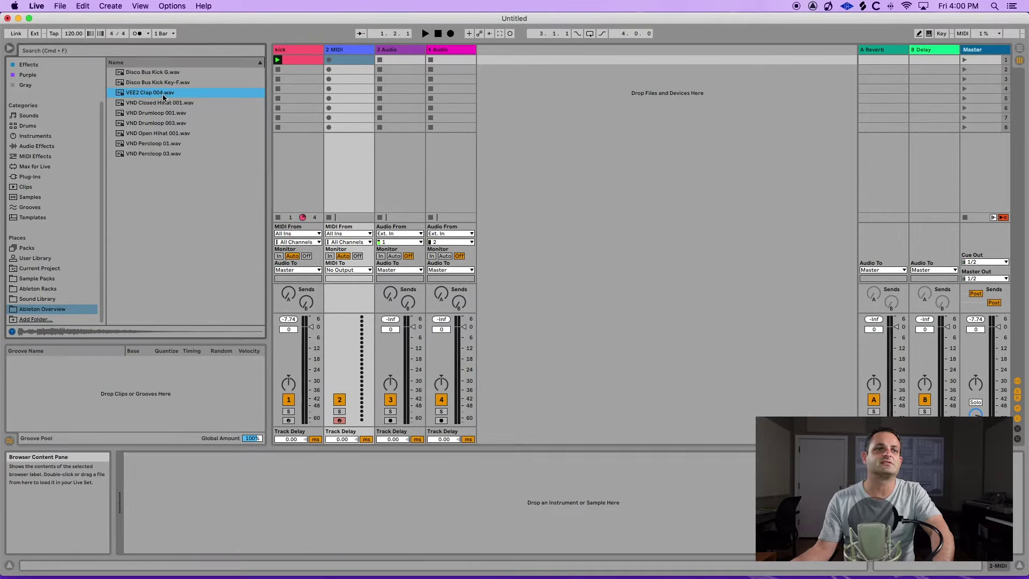
pyautogui.click(349, 49)
pyautogui.press('cmd+r')
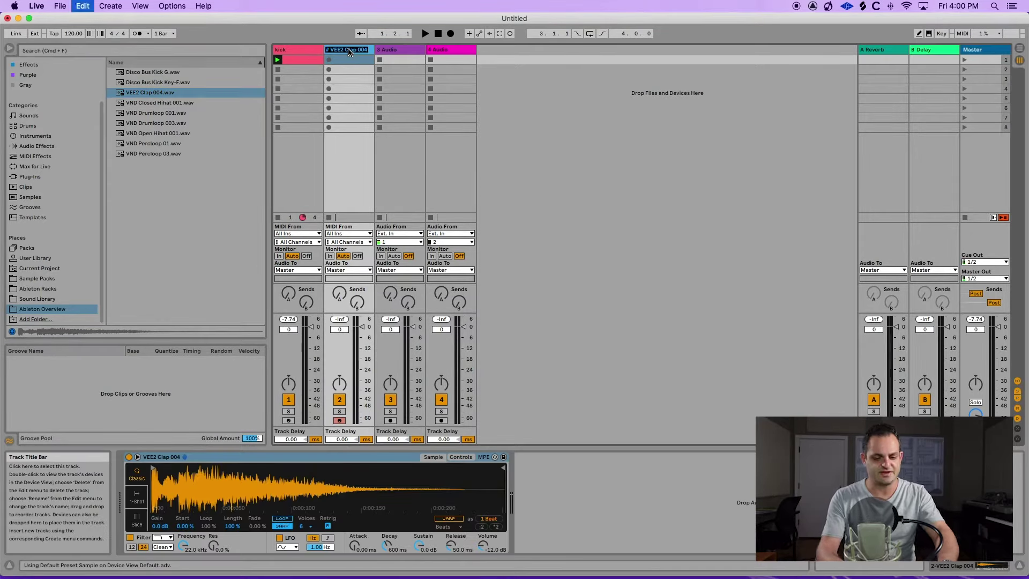
pyautogui.write('clap')
pyautogui.rightClick(348, 52)
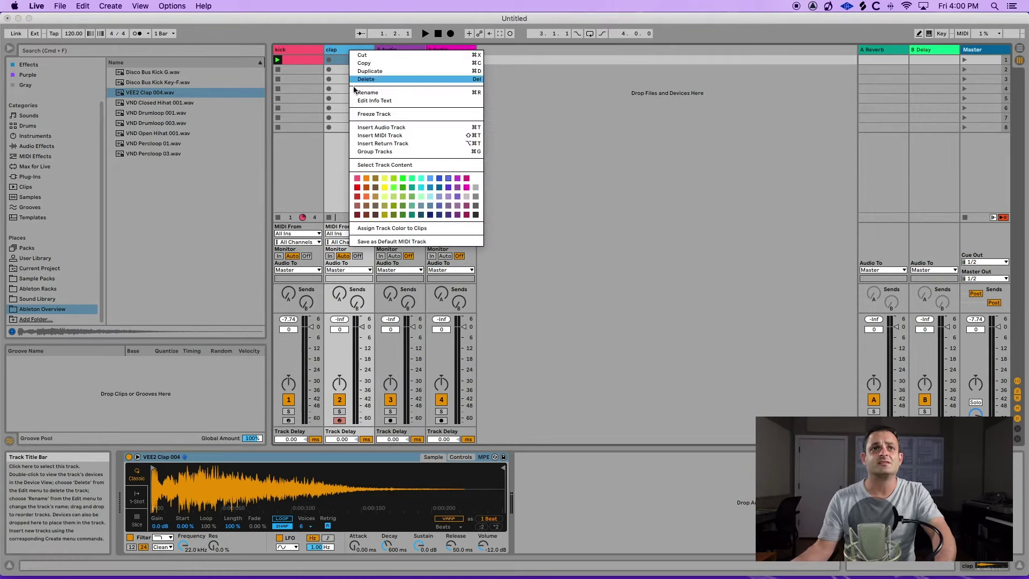
pyautogui.click(355, 178)
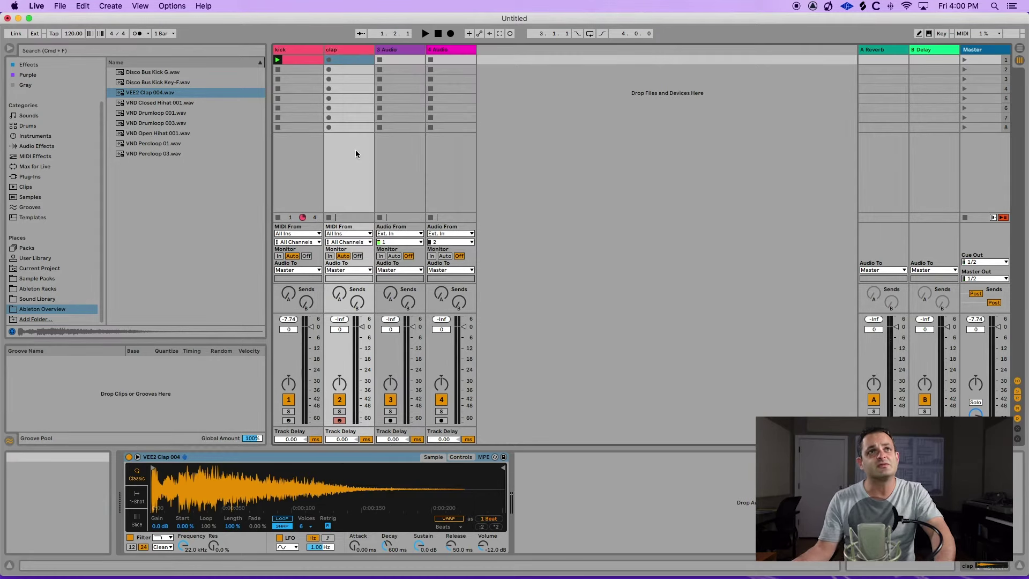
# - Create a clap clip with one note on beat 2, nudged down toward C3
pyautogui.doubleClick(347, 59)
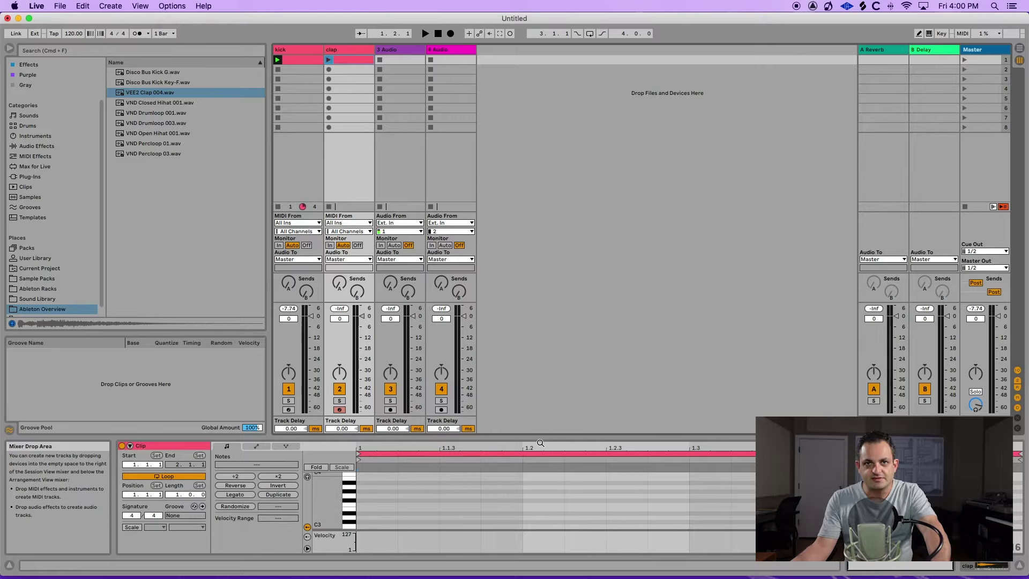
pyautogui.doubleClick(550, 514)
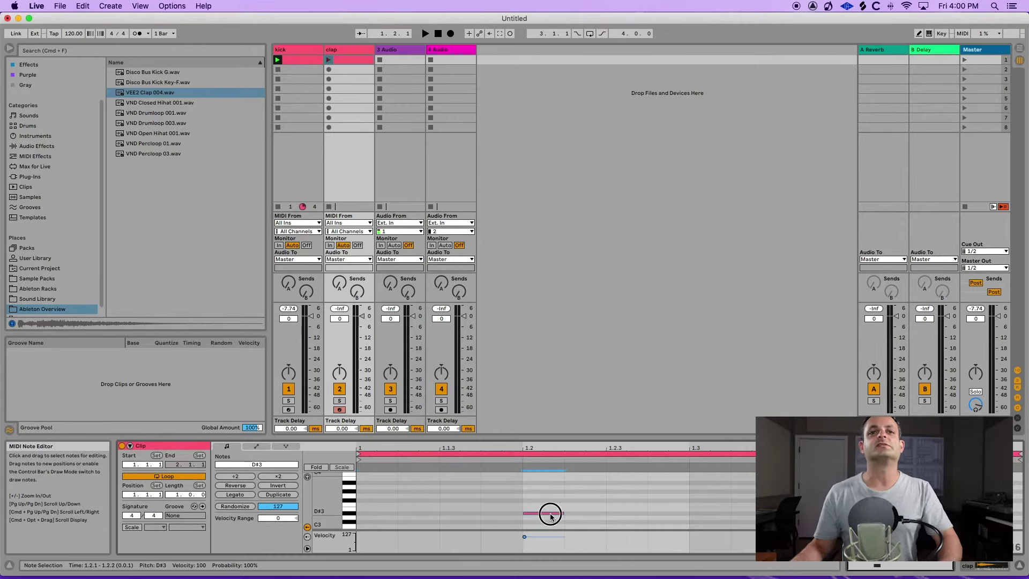
pyautogui.press('Down')
pyautogui.press('Down')
pyautogui.press('Down')
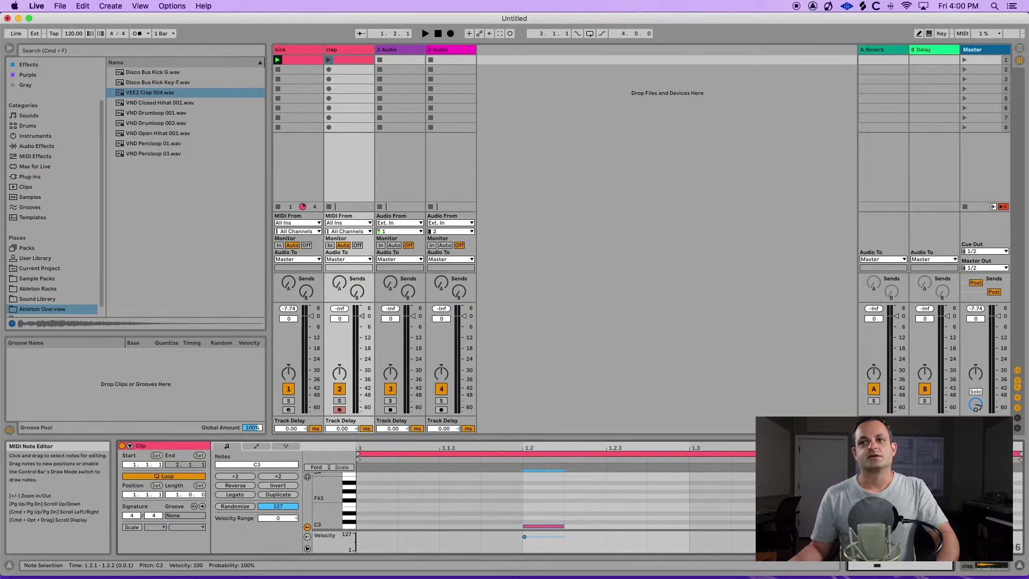
# - Launch scene 1 to play kick and clap, and turn the clap track down to -6 dB
pyautogui.click(344, 61)
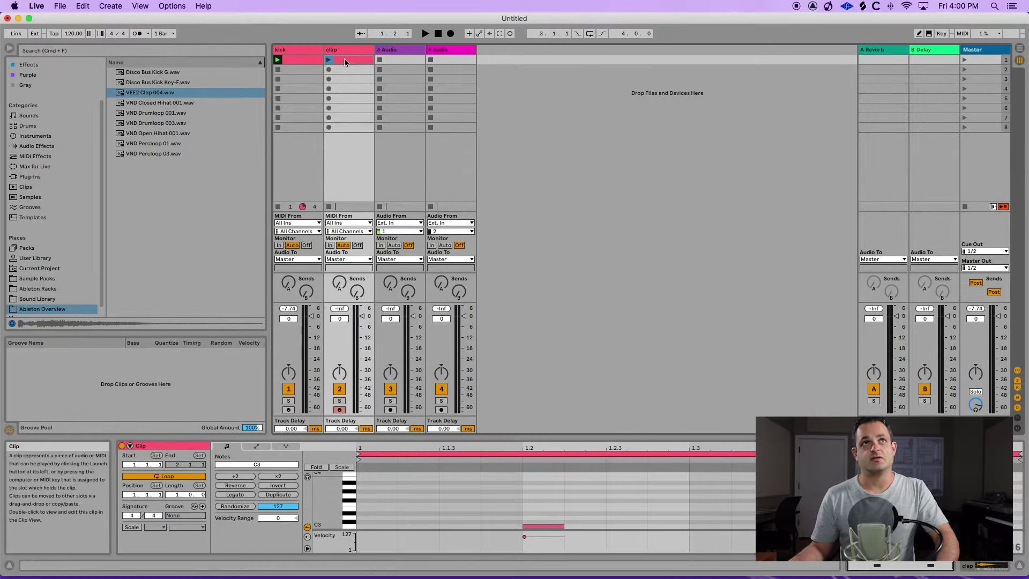
pyautogui.click(964, 60)
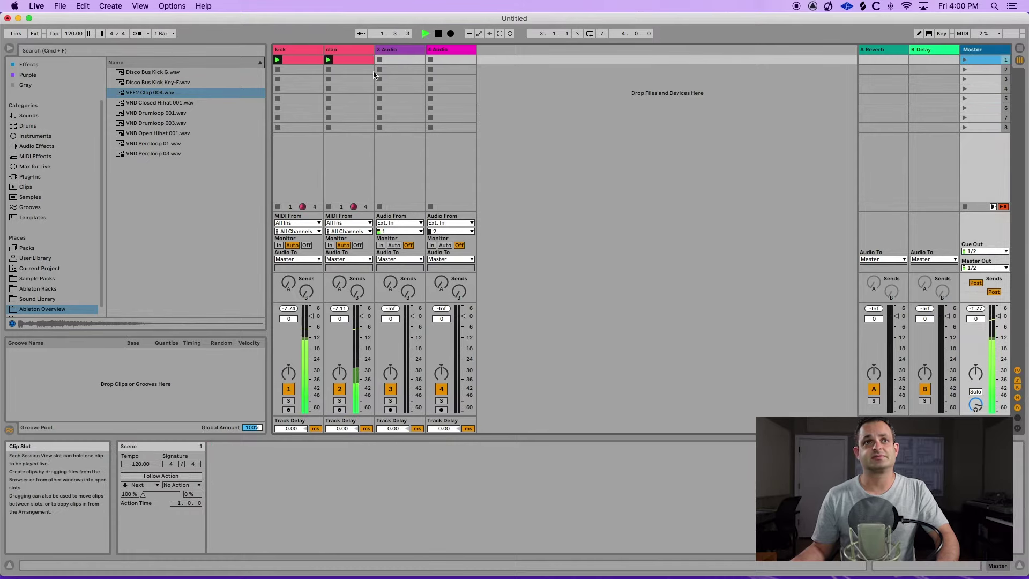
pyautogui.moveTo(360, 317); pyautogui.dragTo(311, 325)
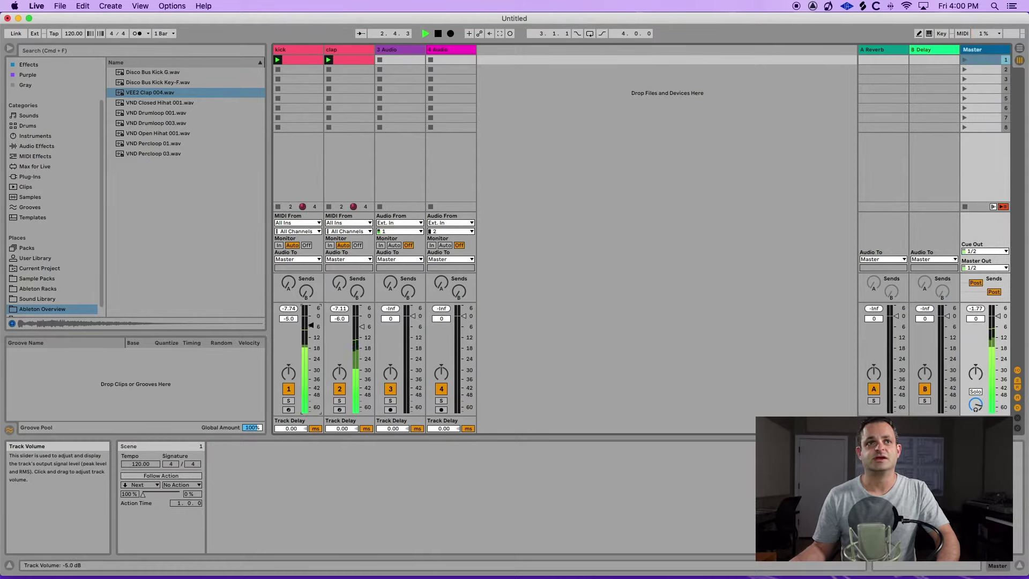
# - Extend the clap clip's loop to 8 bars and duplicate its notes across all bars
pyautogui.click(345, 63)
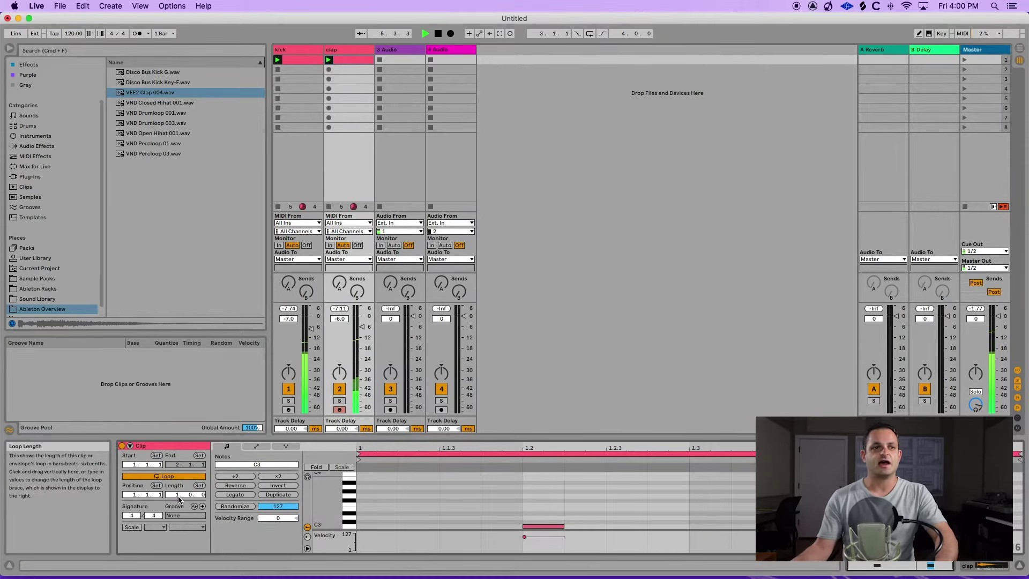
pyautogui.moveTo(179, 494); pyautogui.dragTo(192, 475)
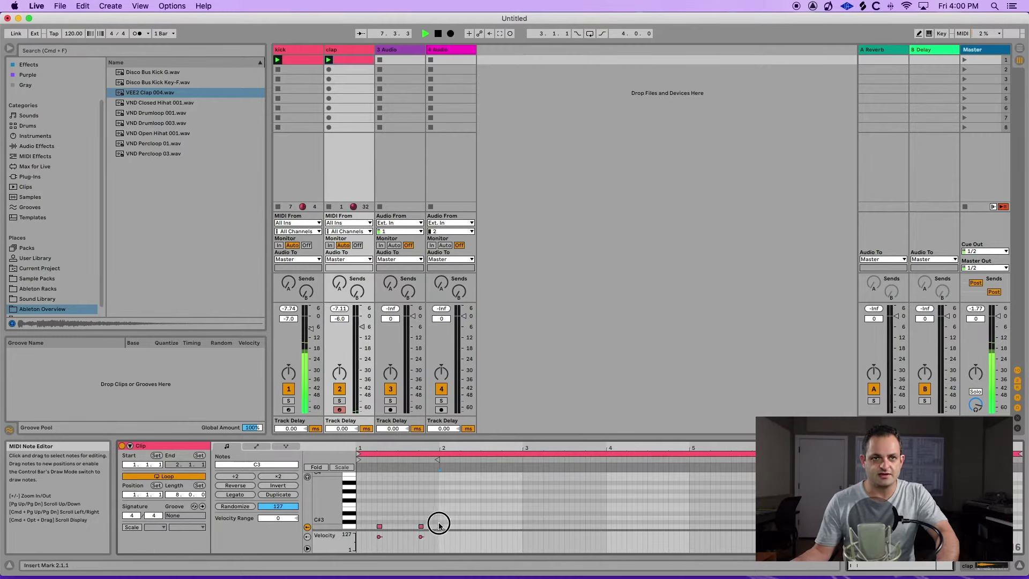
pyautogui.press('super+a')
pyautogui.press('super+d')
pyautogui.press('super+d')
pyautogui.press('super+d')
pyautogui.press('super+d')
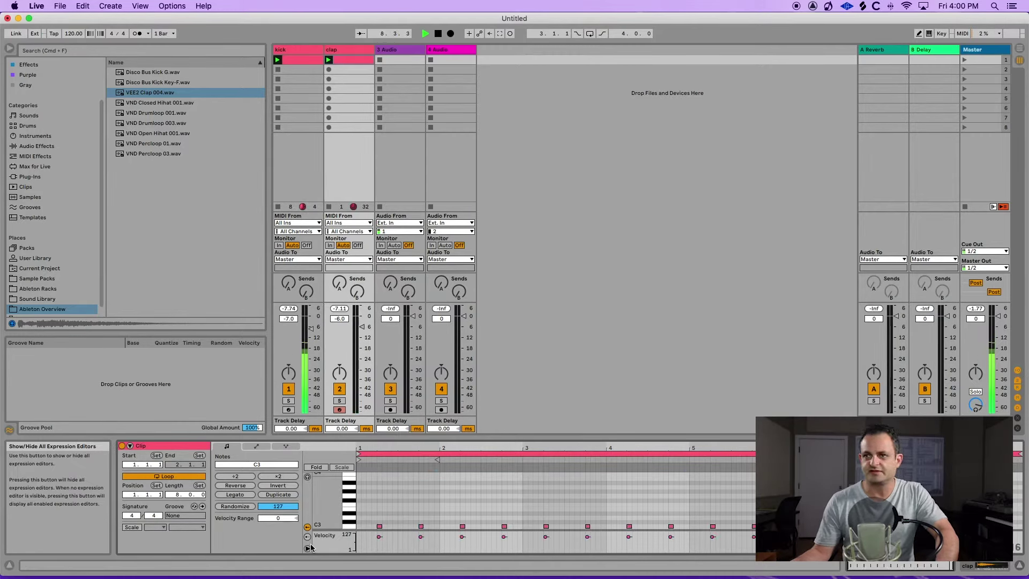
# - Check the kick and clap clips, then select the VND Percloop 01 sample
pyautogui.press('Left')
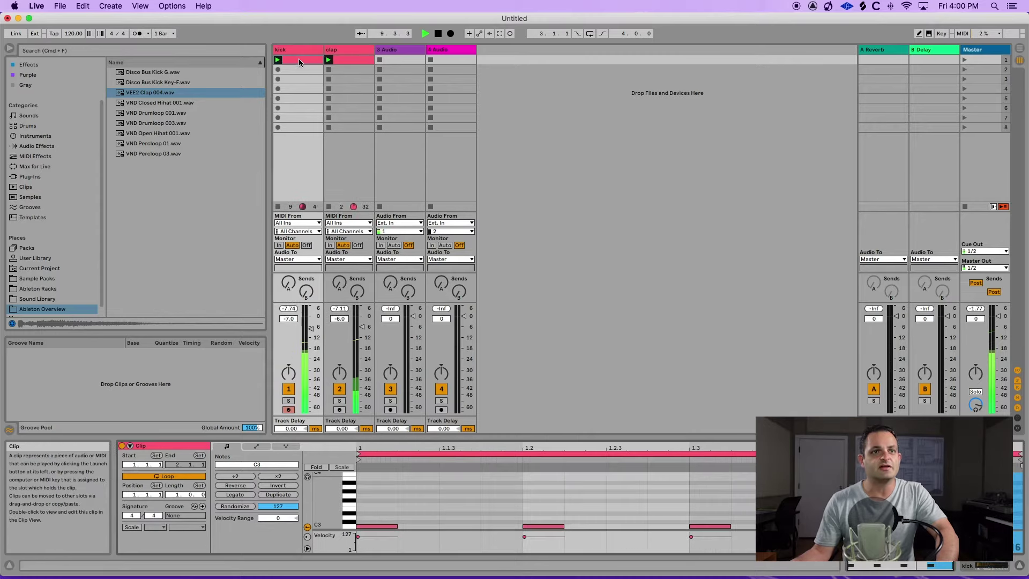
pyautogui.click(346, 62)
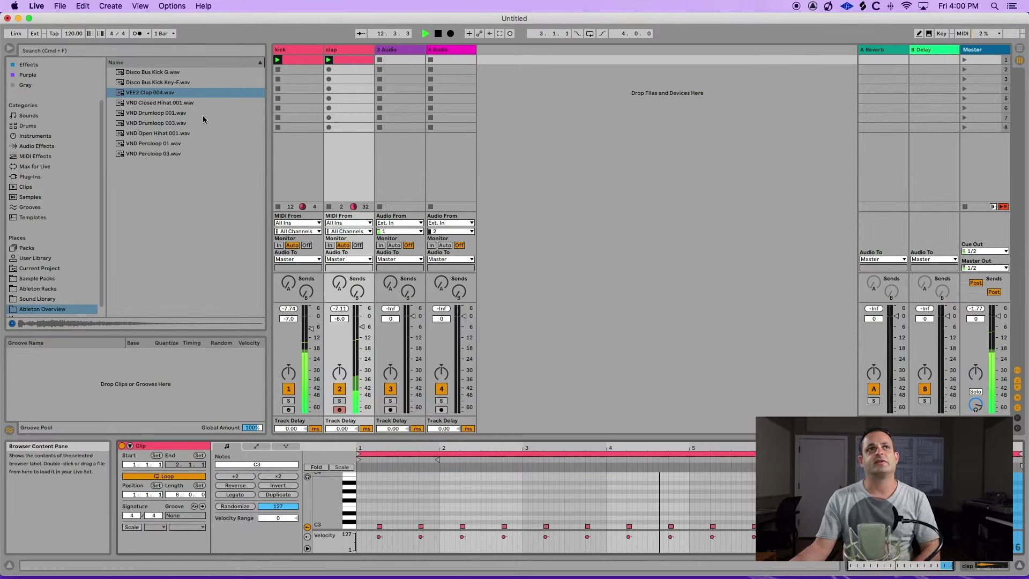
pyautogui.click(156, 144)
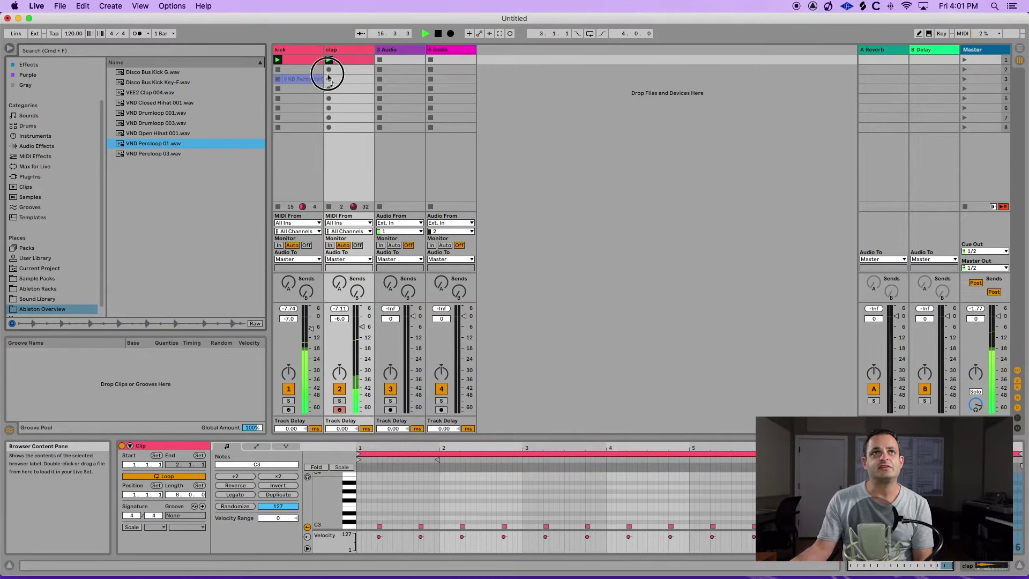
# - Place VND Percloop 01 in track 3's first slot and colour the track
pyautogui.moveTo(329, 76); pyautogui.dragTo(397, 61)
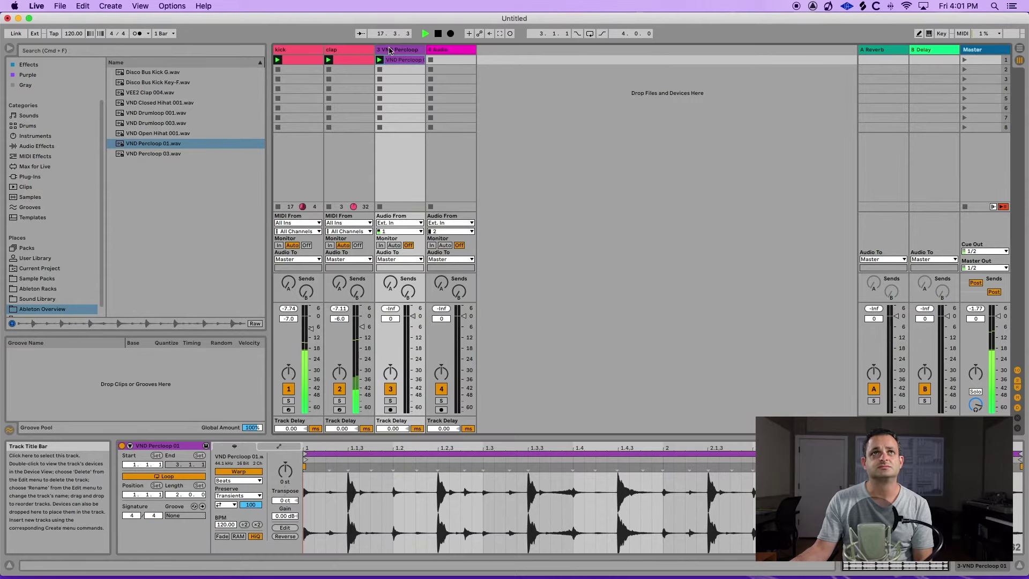
pyautogui.rightClick(390, 51)
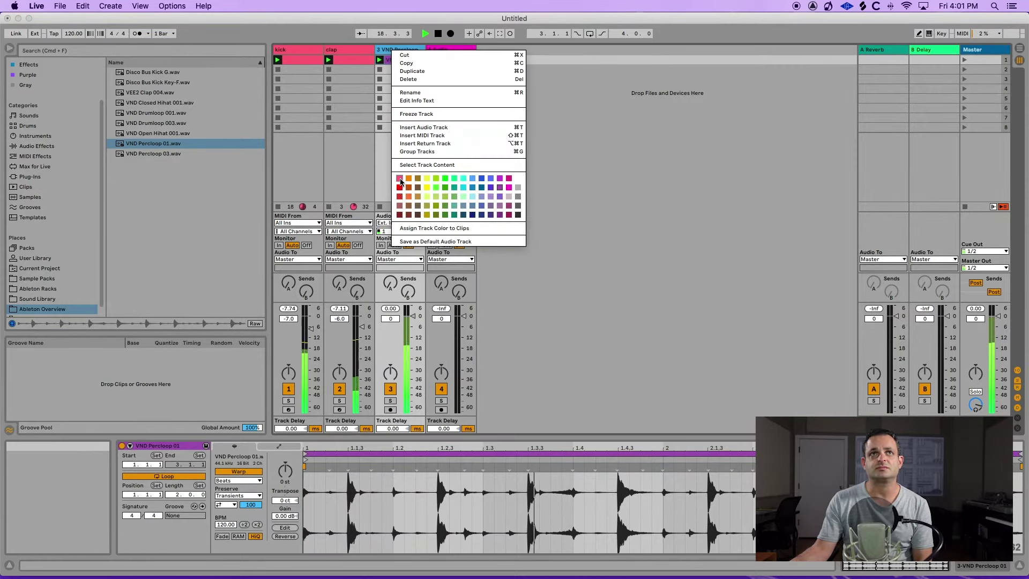
pyautogui.click(400, 182)
# - Colour the percloop clip pink
pyautogui.rightClick(390, 59)
pyautogui.rightClick(397, 60)
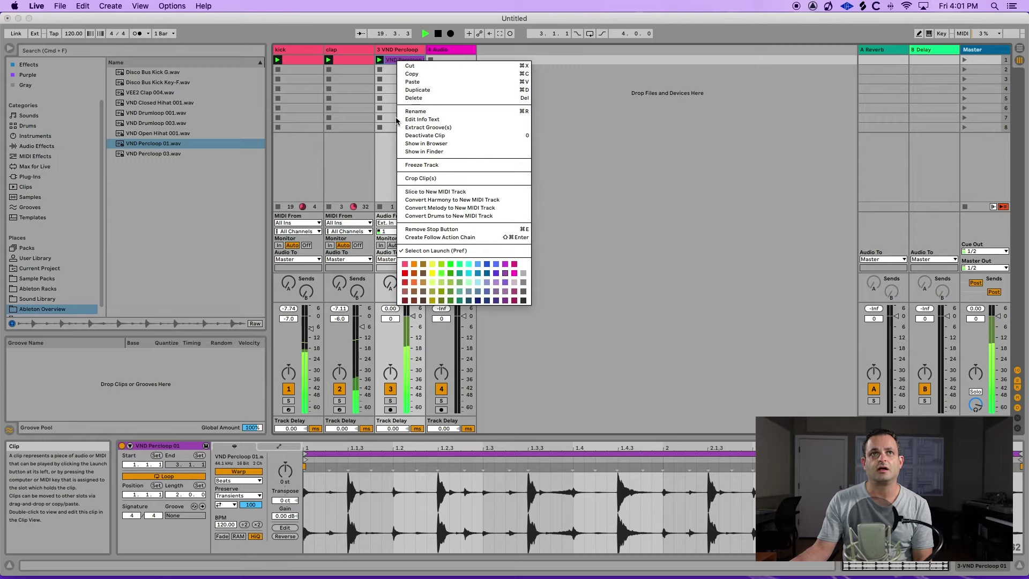
pyautogui.click(405, 264)
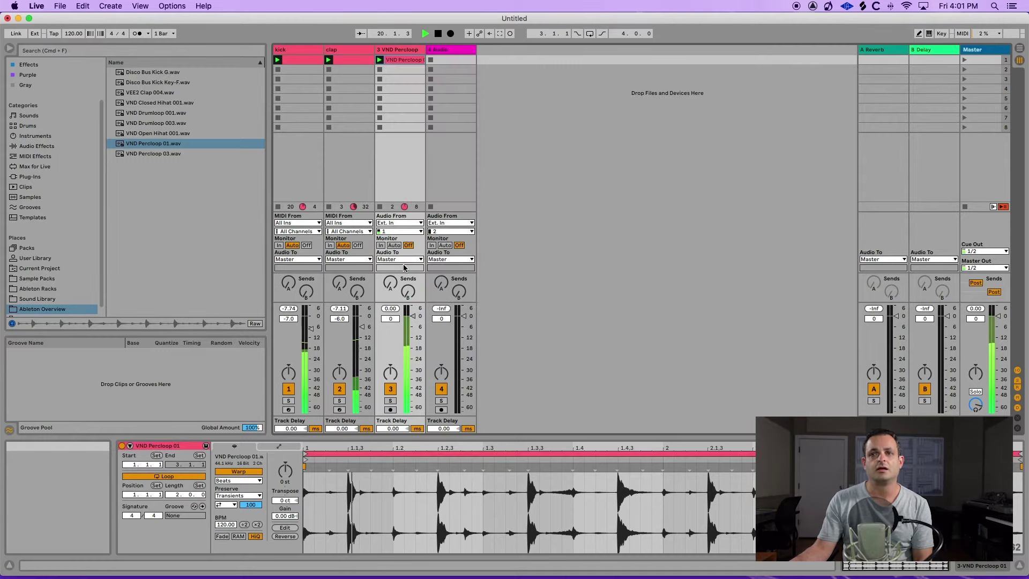
# - Show the percloop clip's Clip > Gain envelope
pyautogui.click(264, 448)
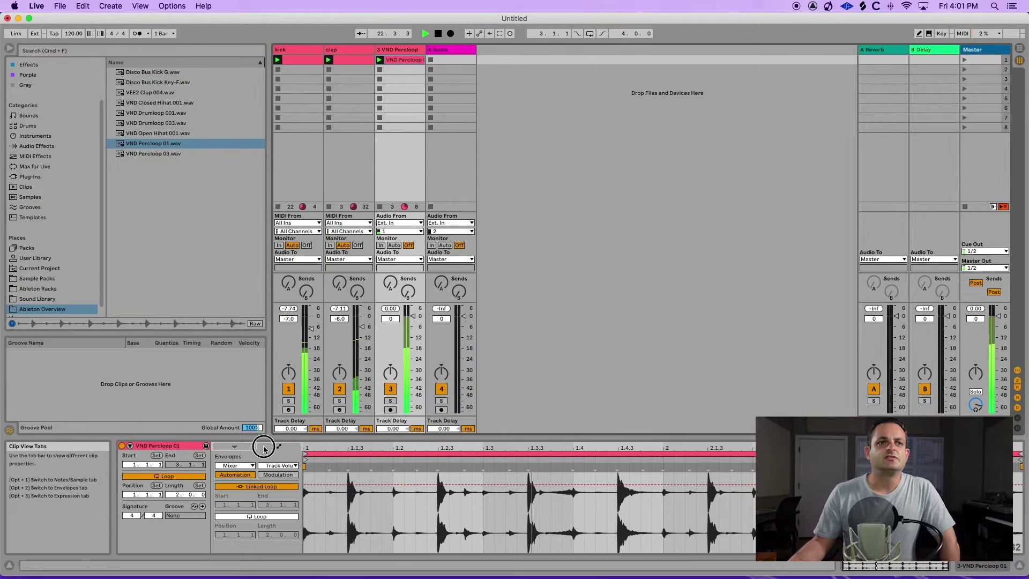
pyautogui.click(235, 465)
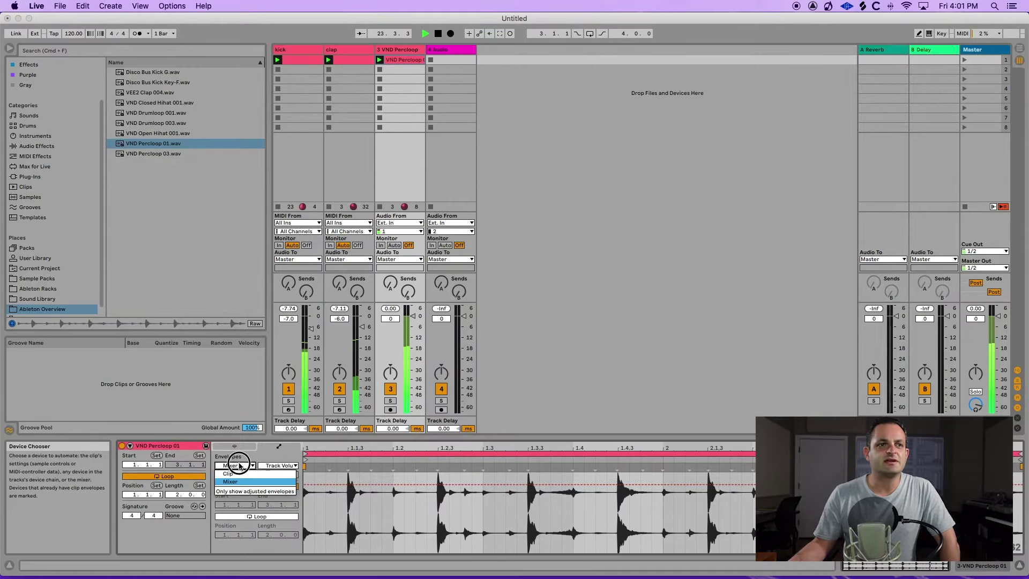
pyautogui.click(235, 473)
pyautogui.click(278, 465)
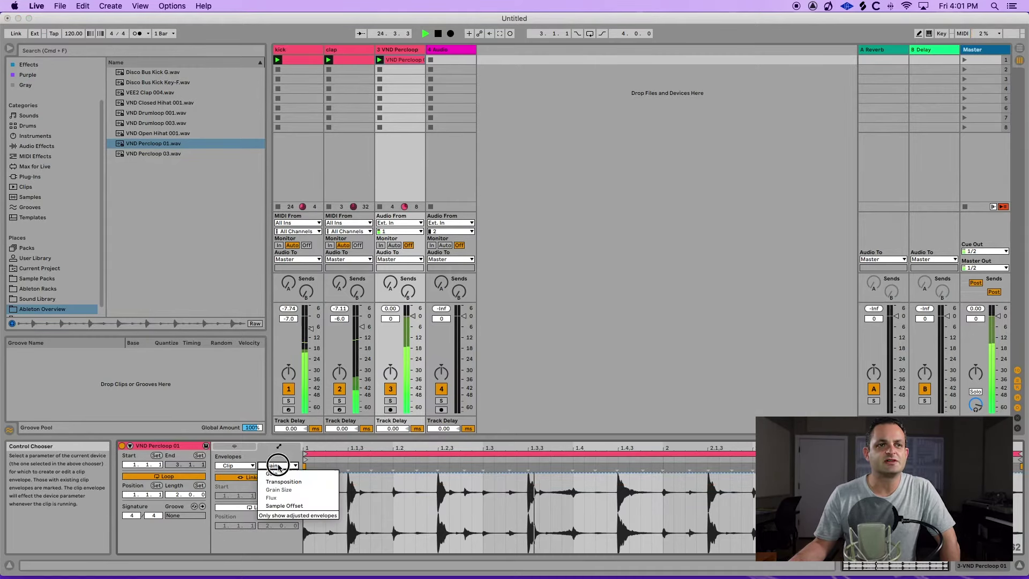
pyautogui.click(278, 476)
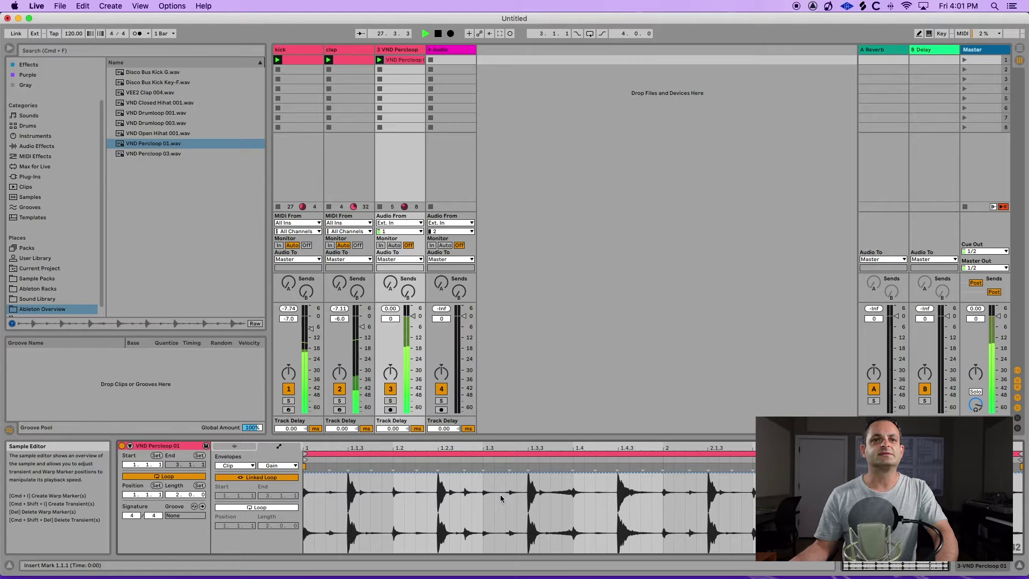
# - Pull the gain envelope to 0% over two short sections, auditioning the result
pyautogui.moveTo(497, 498); pyautogui.dragTo(469, 555)
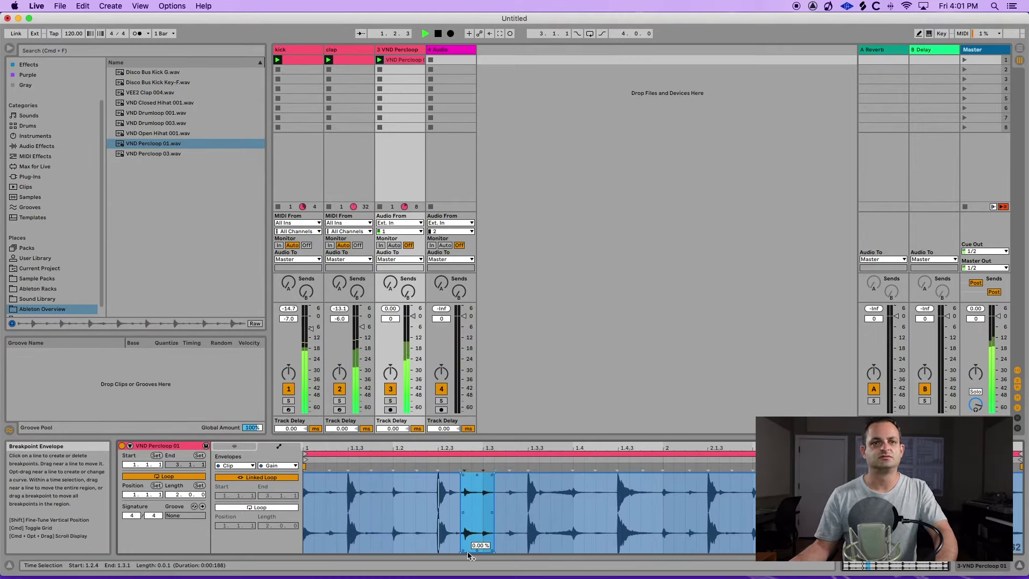
pyautogui.press('space')
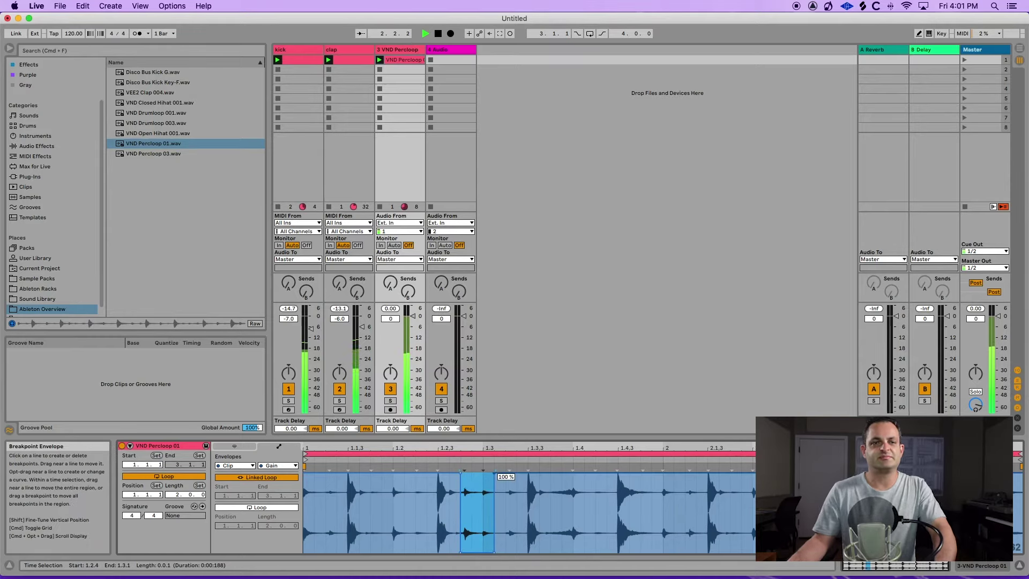
pyautogui.moveTo(414, 492); pyautogui.dragTo(397, 555)
pyautogui.press('space')
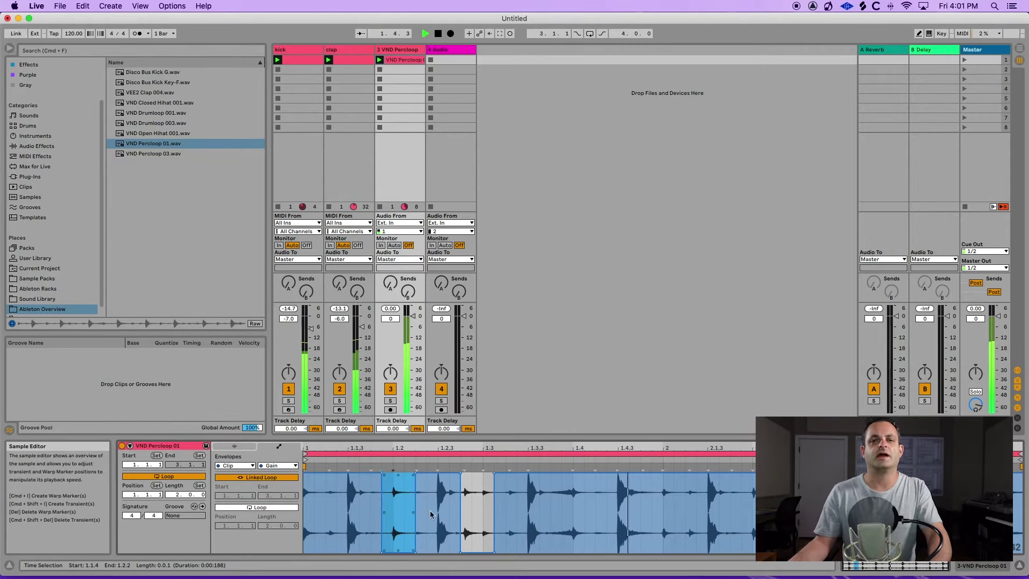
pyautogui.press('space')
# - Move Loop End back to 2.1.1 so the percloop loops one bar, and audition it
pyautogui.moveTo(1018, 454)
pyautogui.mouseDown()
pyautogui.moveTo(526, 475)
pyautogui.moveTo(665, 464)
pyautogui.mouseUp()
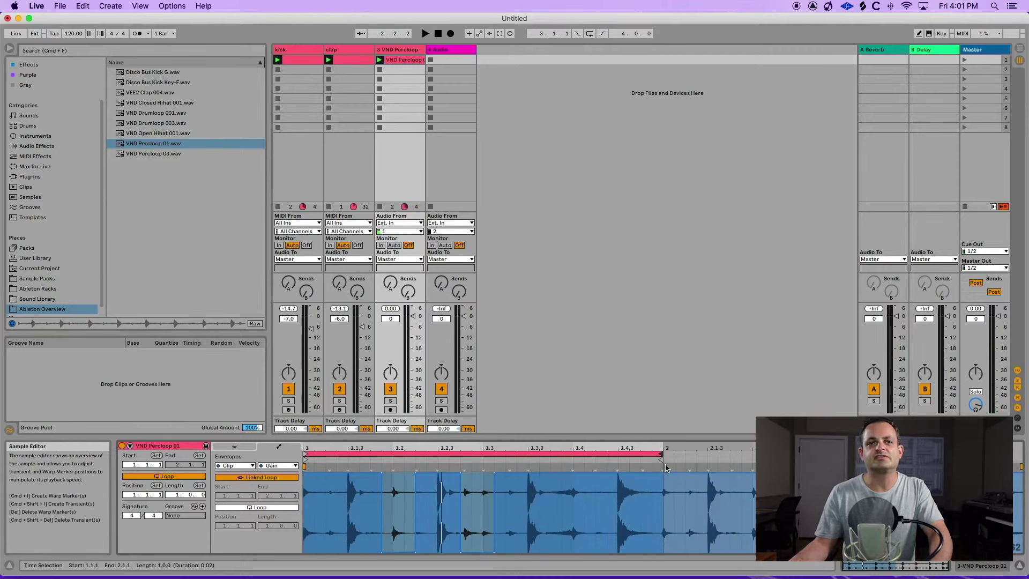
pyautogui.press('space')
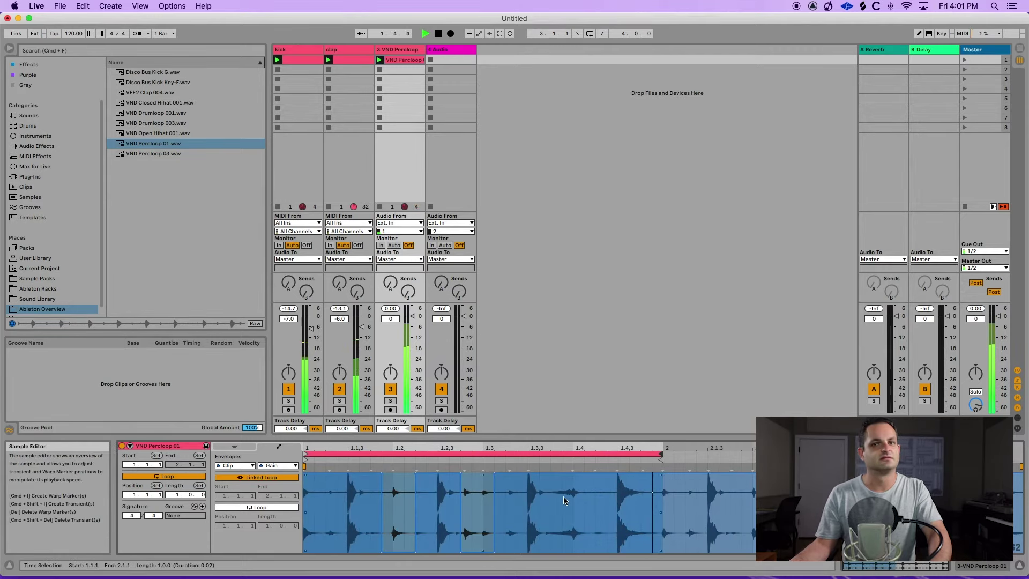
pyautogui.press('space')
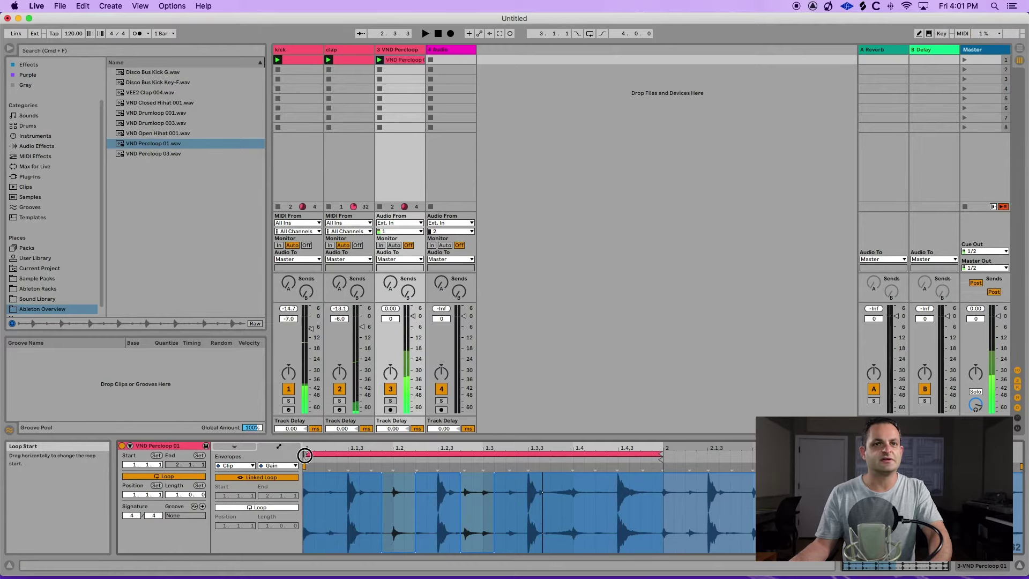
# - Try the loop start at beat 1.3, then return it to bar 1
pyautogui.moveTo(304, 455); pyautogui.dragTo(478, 460)
pyautogui.press('space')
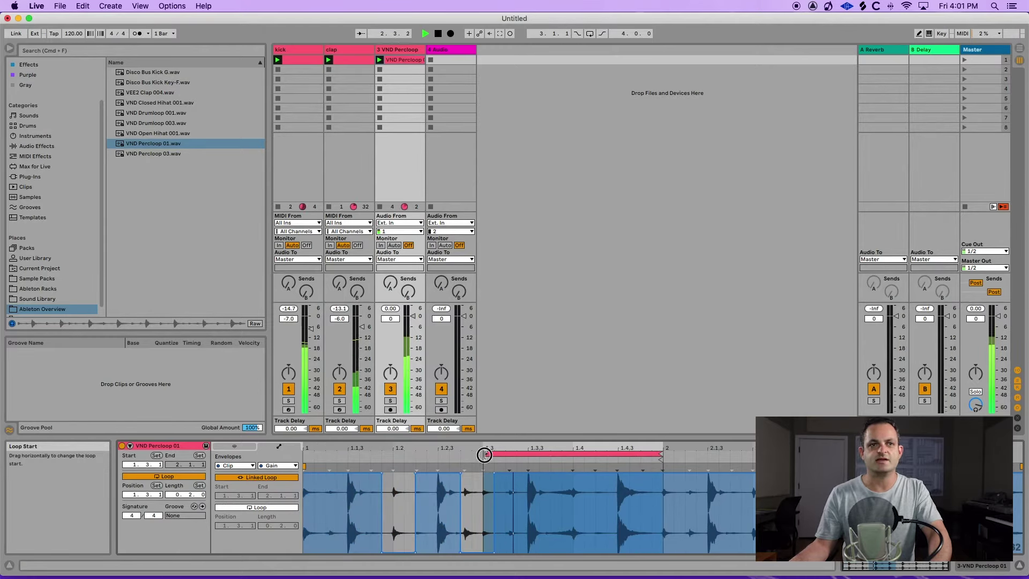
pyautogui.moveTo(483, 456); pyautogui.dragTo(307, 456)
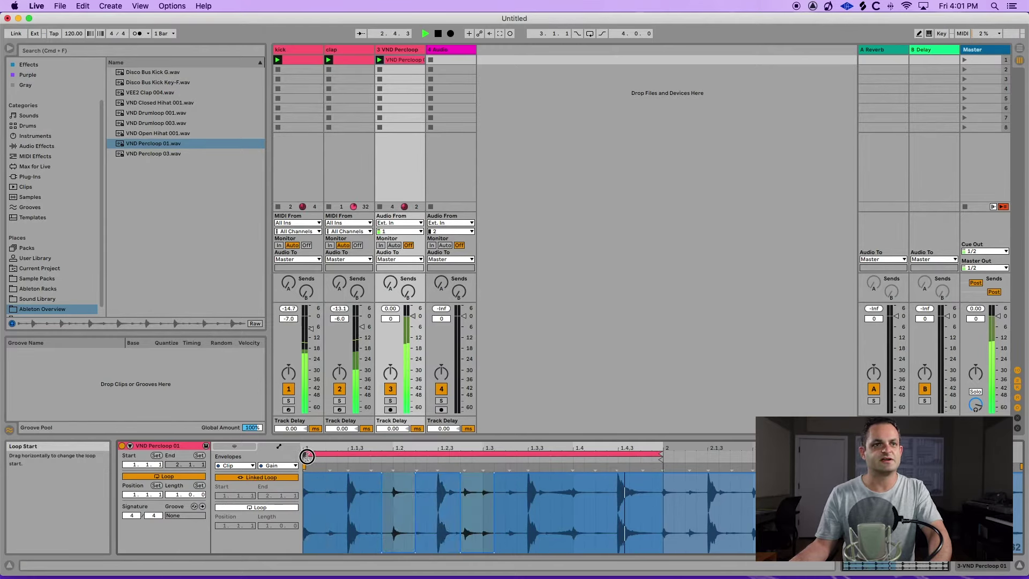
pyautogui.press('space')
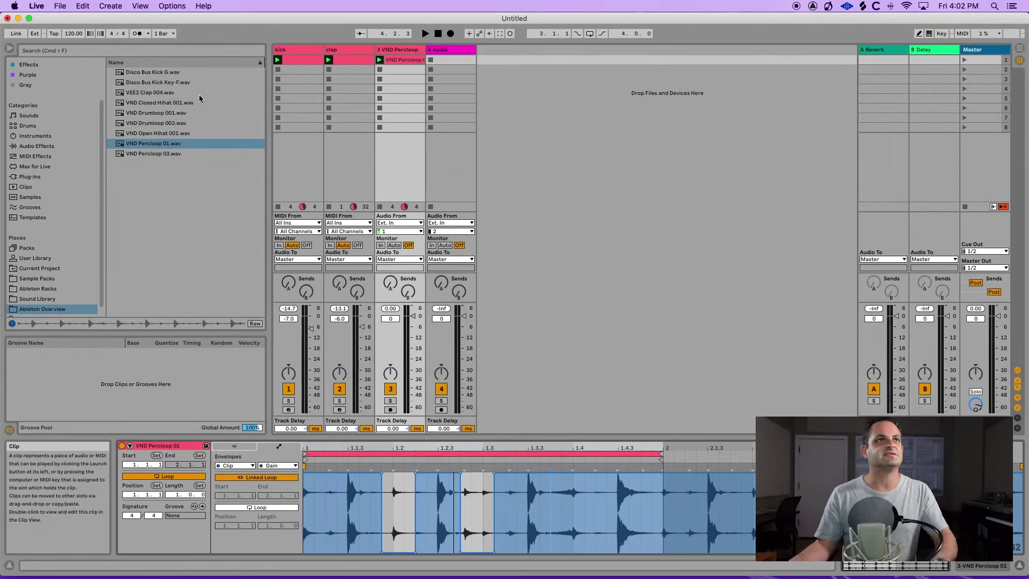
# - Insert a new MIDI track after the percloop track
pyautogui.click(406, 48)
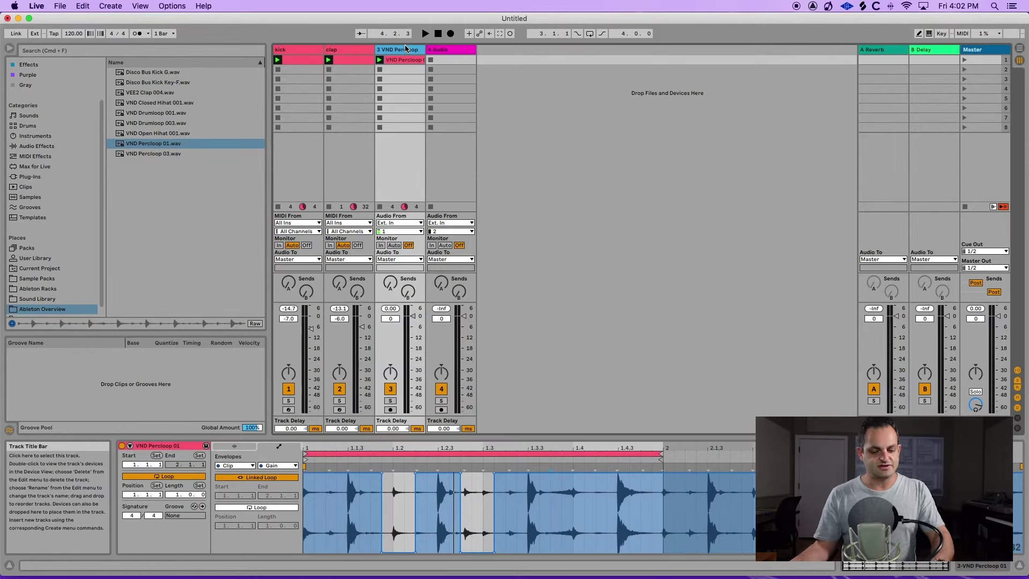
pyautogui.click(110, 5)
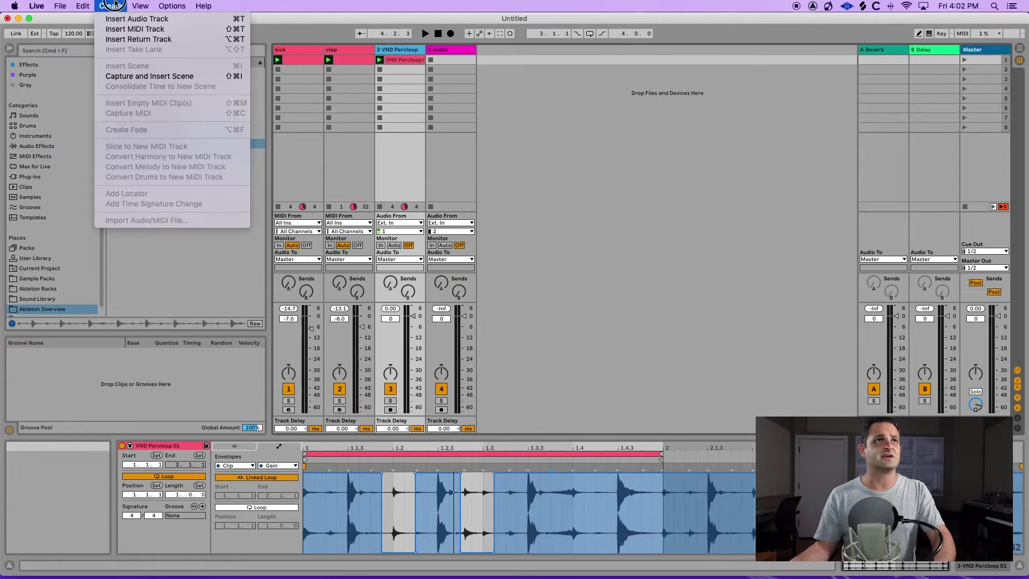
pyautogui.click(113, 29)
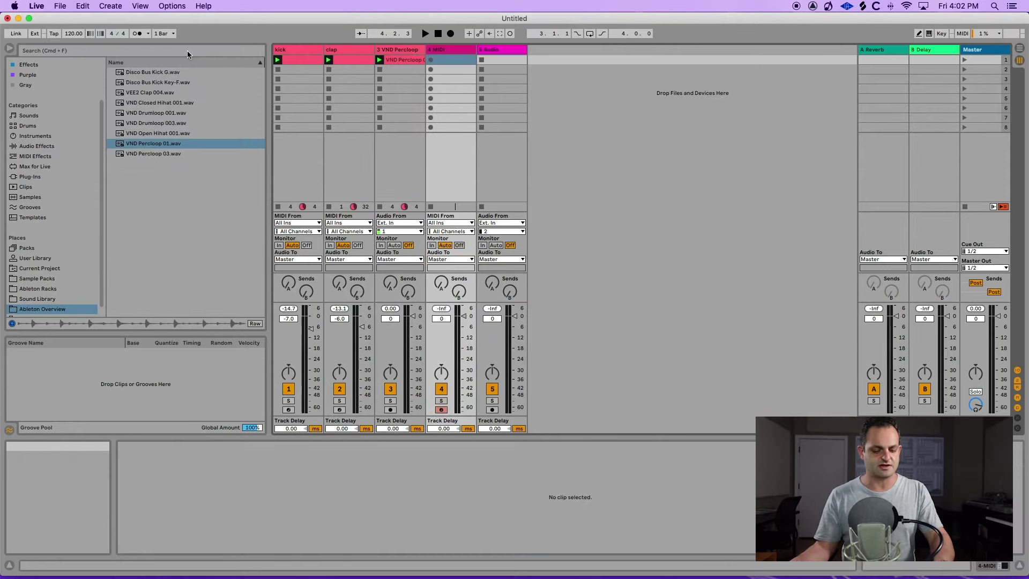
# - Add a second MIDI track and load VND Closed Hihat 001 onto track 4
pyautogui.press('super+shift+t')
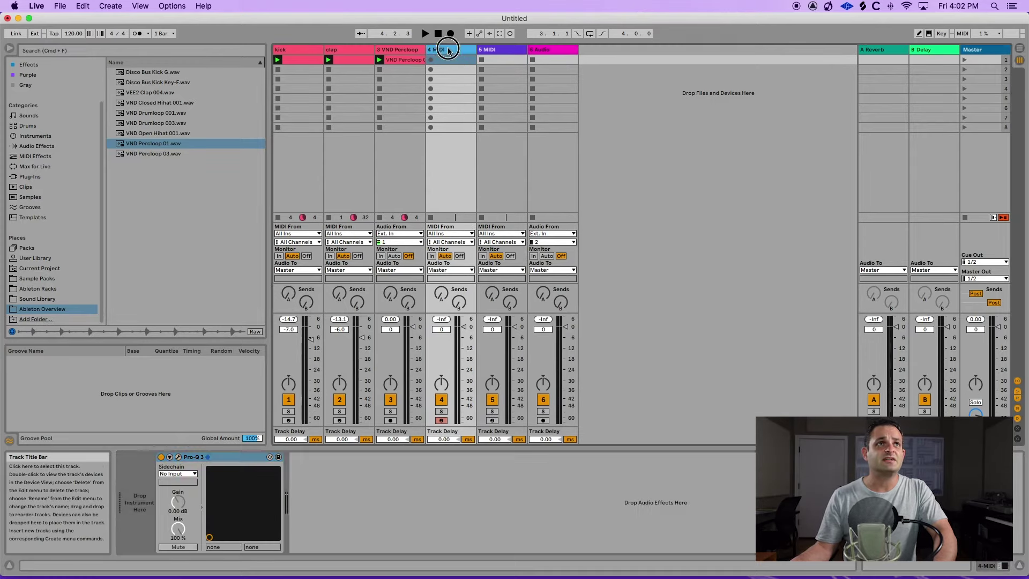
pyautogui.click(146, 105)
pyautogui.moveTo(156, 103); pyautogui.dragTo(440, 161)
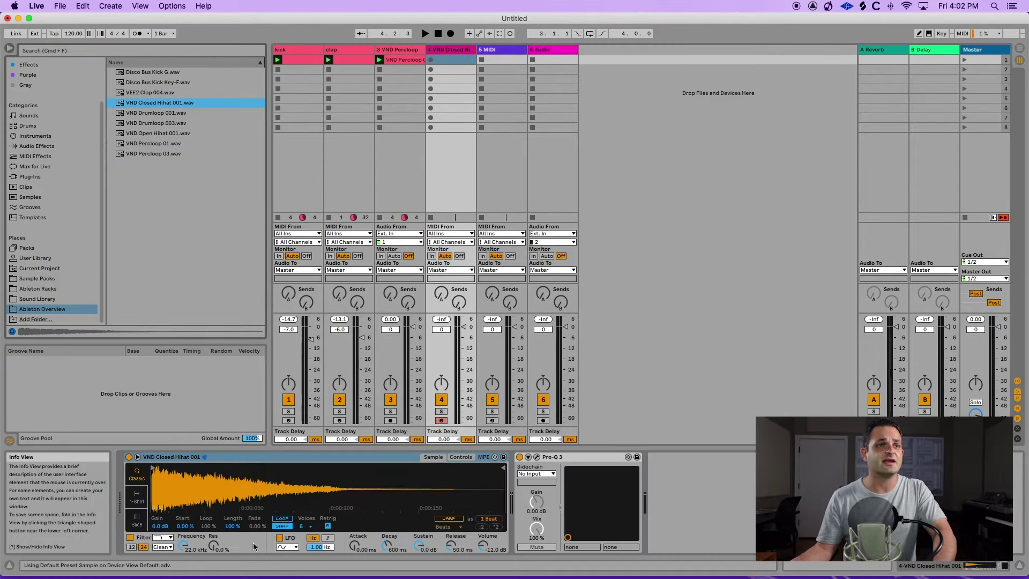
# - Create a hi-hat clip with a C3 note on the third sixteenth, duplicated to 1.2.3
pyautogui.doubleClick(451, 60)
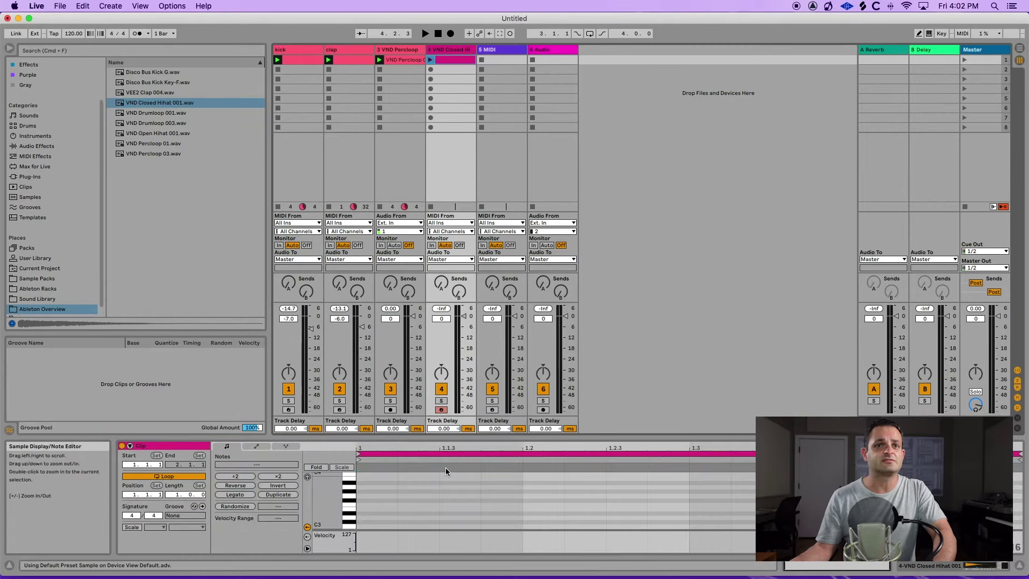
pyautogui.doubleClick(455, 527)
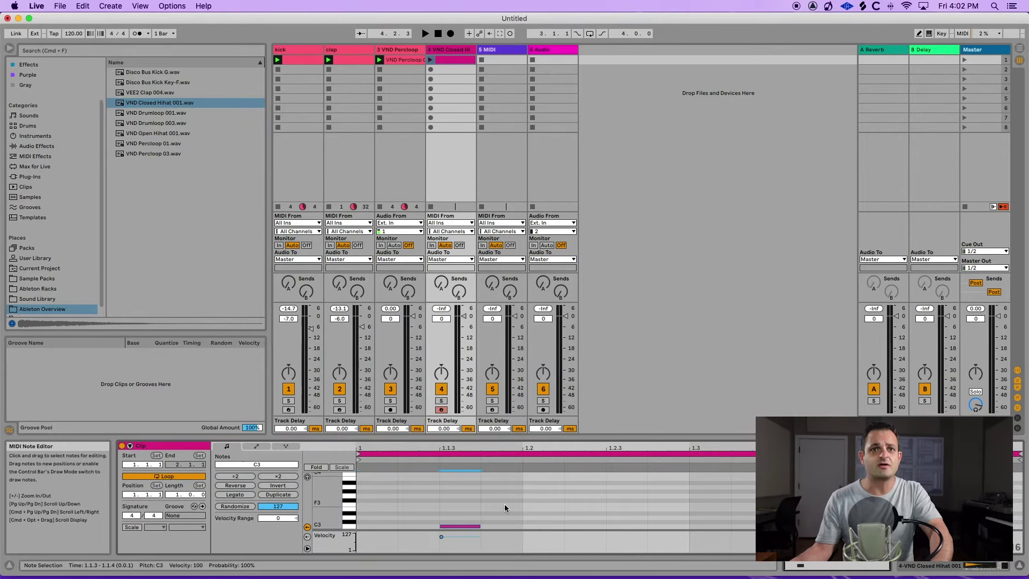
pyautogui.click(521, 494)
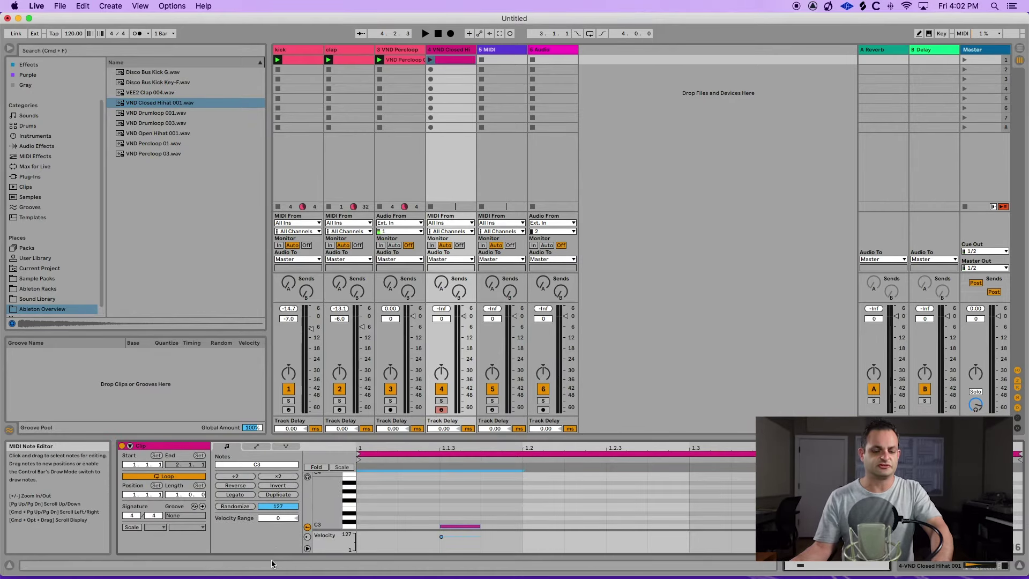
pyautogui.press('super+d')
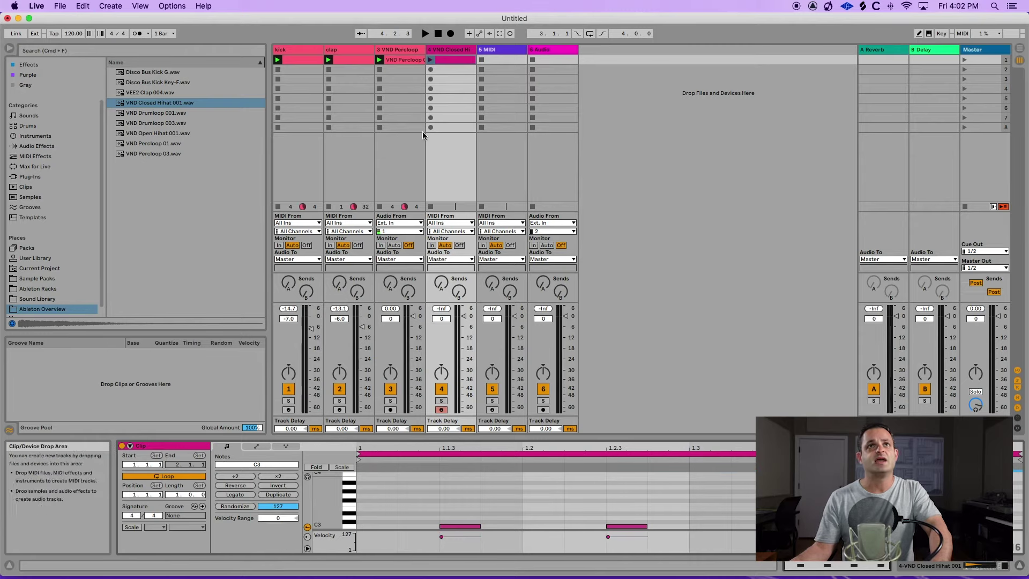
# - Play the closed hat clip, set Percloop to -13.7 dB and closed hat to -5.3 dB
pyautogui.click(432, 60)
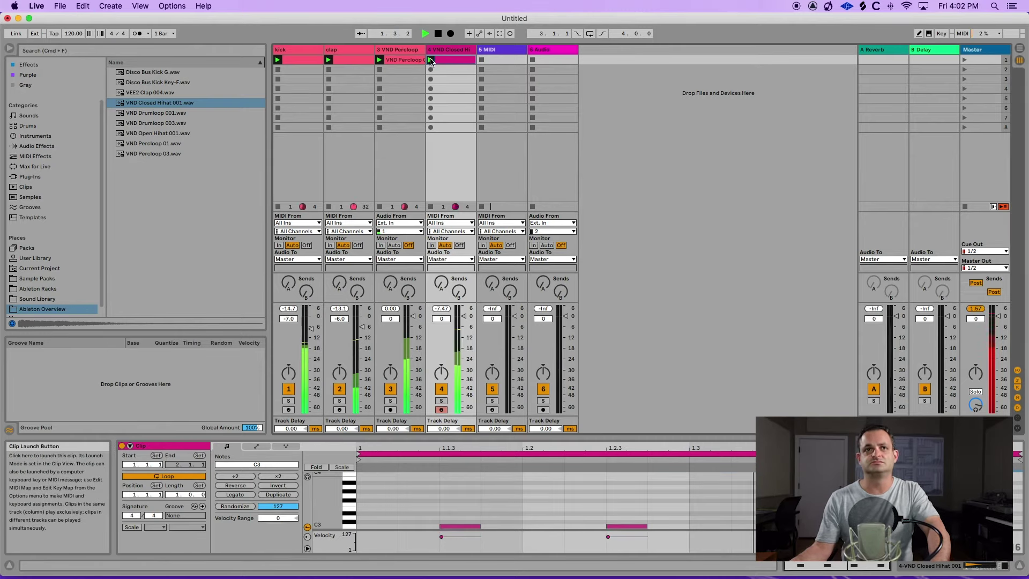
pyautogui.moveTo(413, 316); pyautogui.dragTo(413, 340)
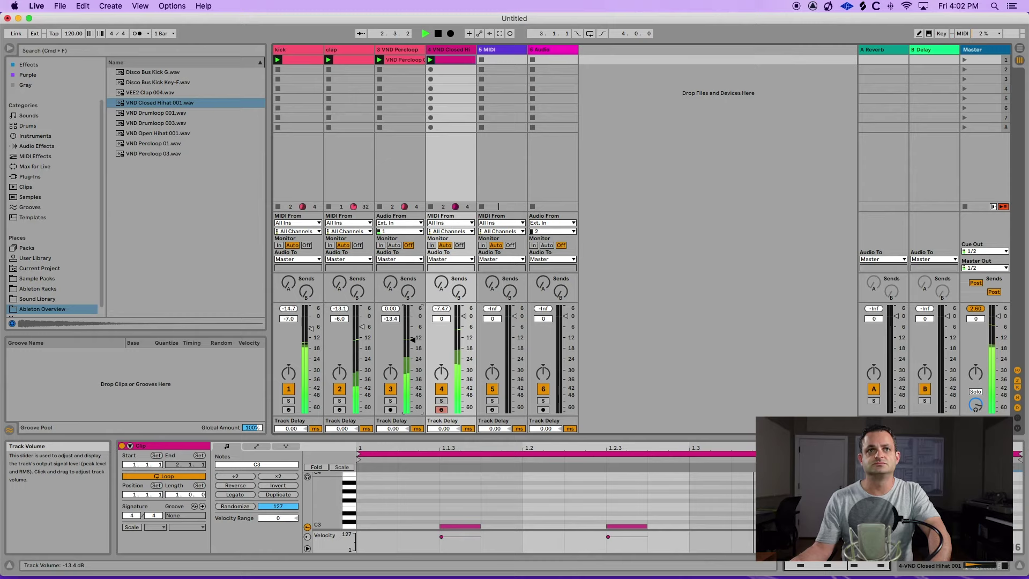
pyautogui.moveTo(464, 316); pyautogui.dragTo(464, 316)
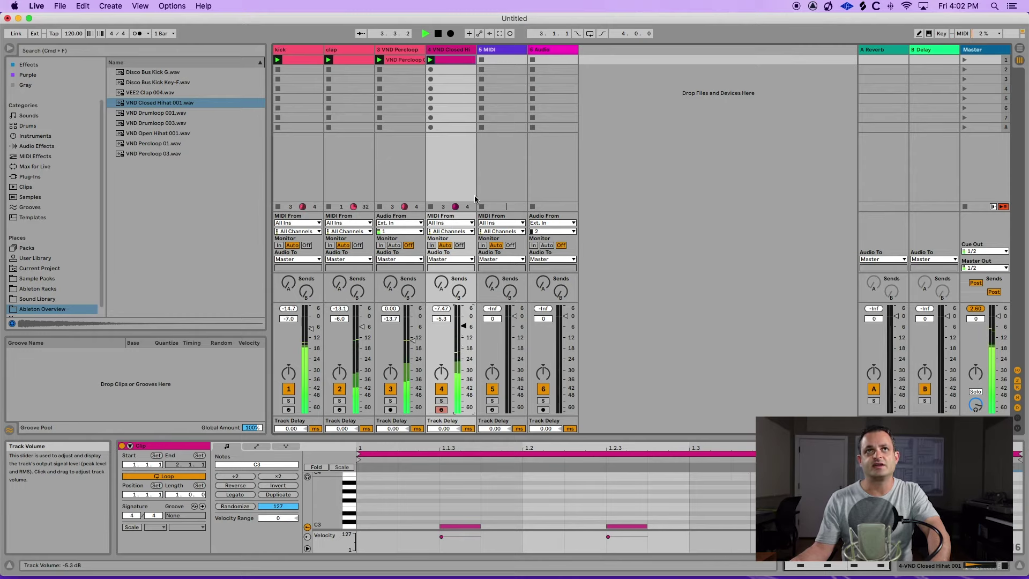
pyautogui.click(488, 50)
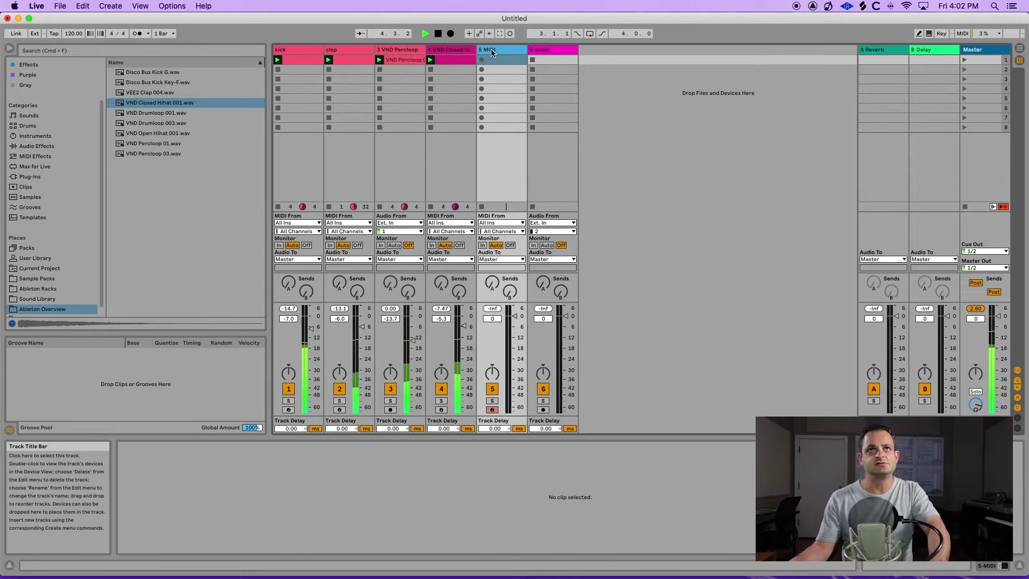
# - Recolour the closed hat clip on track 4 pink
pyautogui.rightClick(450, 60)
pyautogui.click(456, 180)
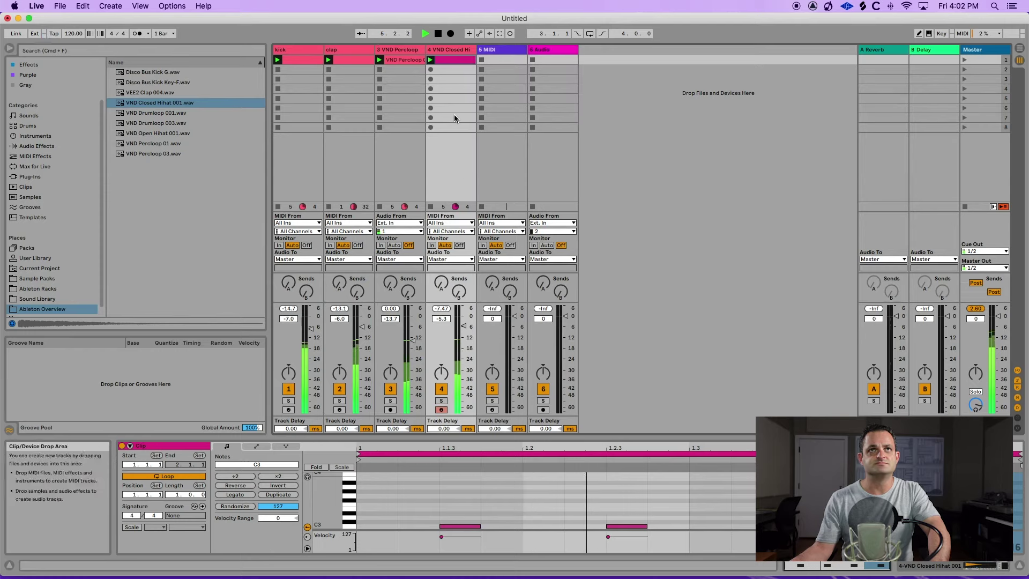
pyautogui.rightClick(449, 59)
pyautogui.click(457, 206)
# - Load VND Open Hihat 001.wav onto the open hat track (track 5) and stop playback
pyautogui.click(498, 52)
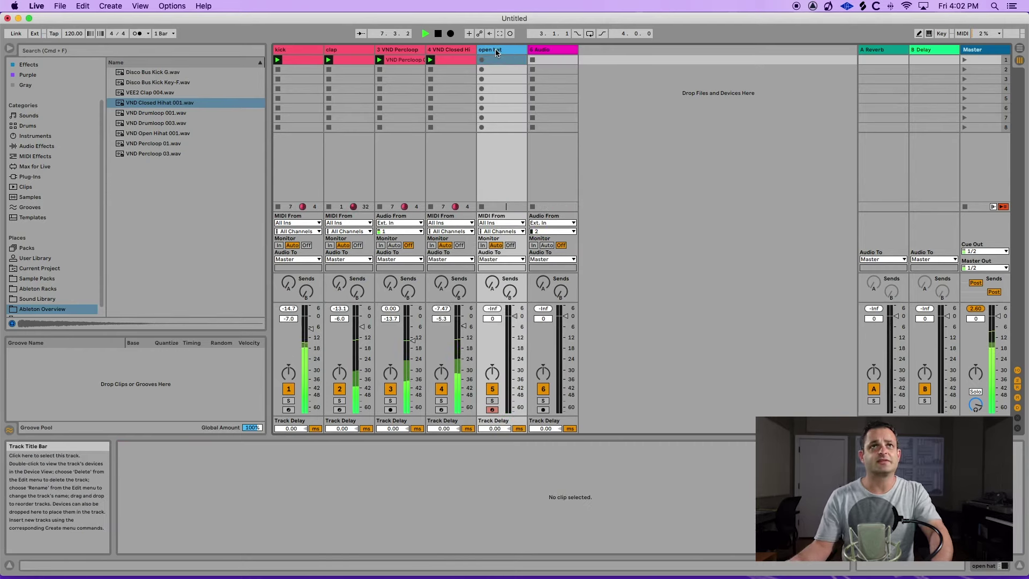
pyautogui.doubleClick(496, 52)
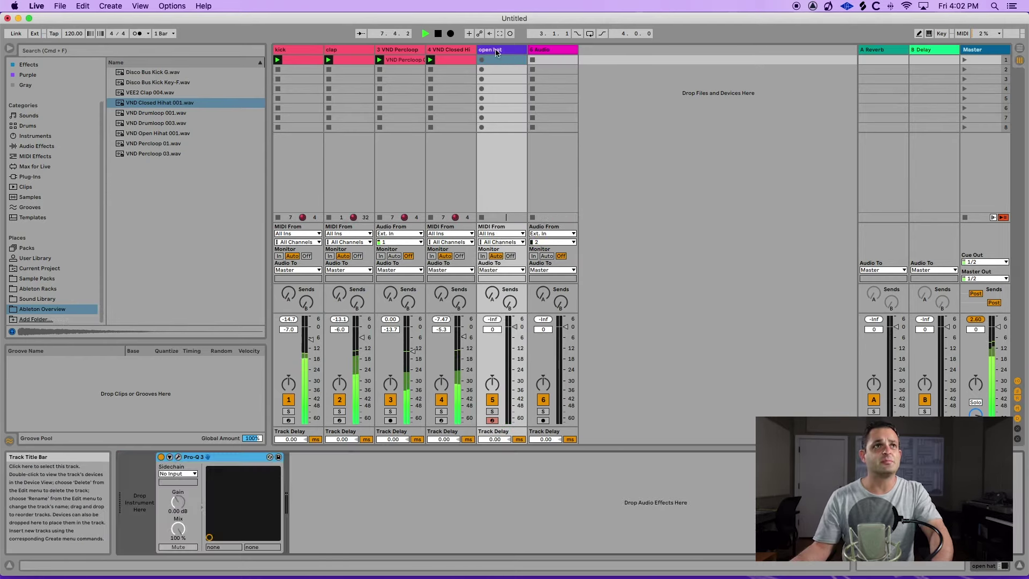
pyautogui.doubleClick(157, 133)
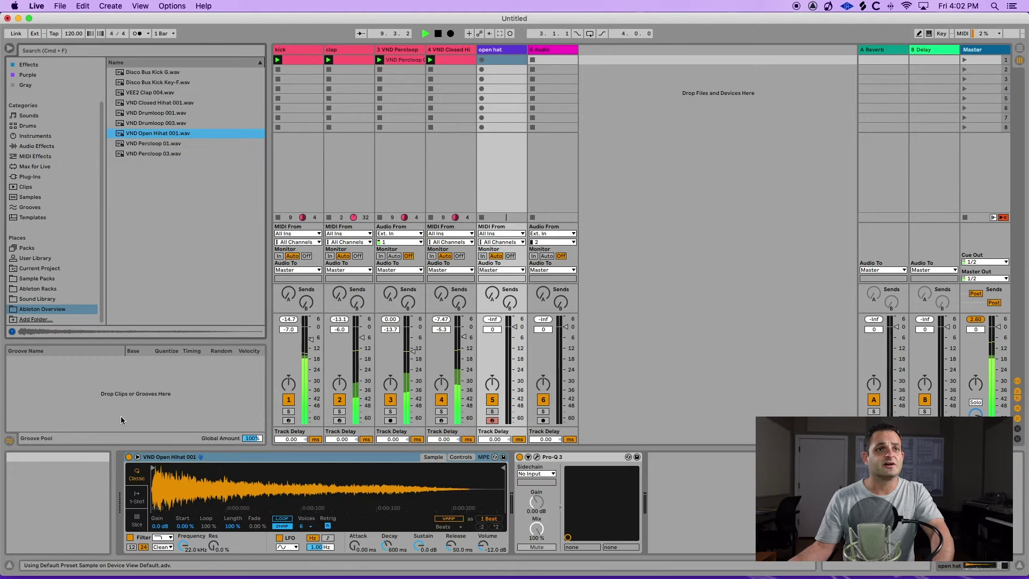
pyautogui.press('space')
# - Copy the hat clip into the open hat track and move it to scene 2
pyautogui.moveTo(454, 59); pyautogui.dragTo(495, 58)
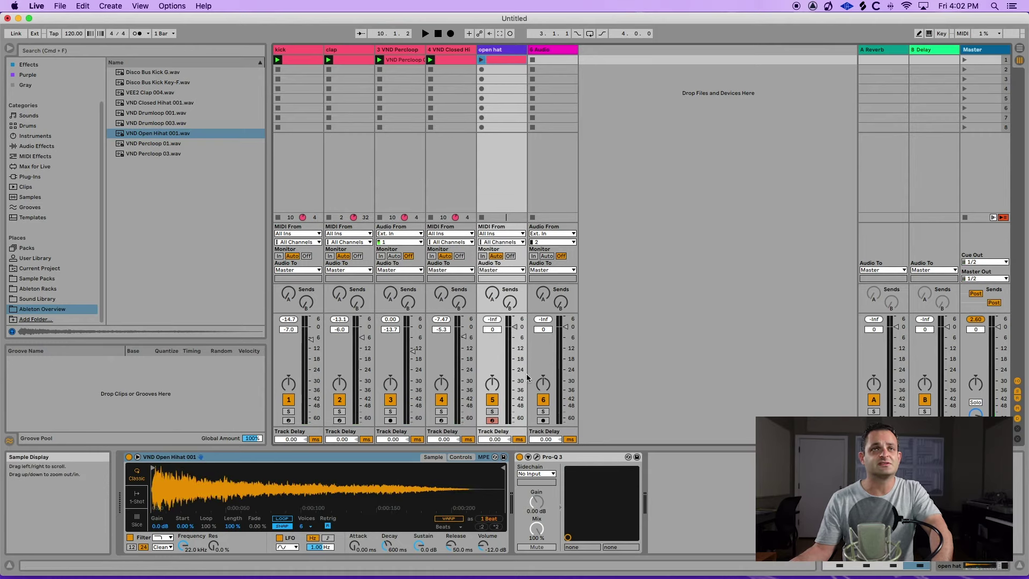
pyautogui.click(455, 62)
pyautogui.doubleClick(455, 62)
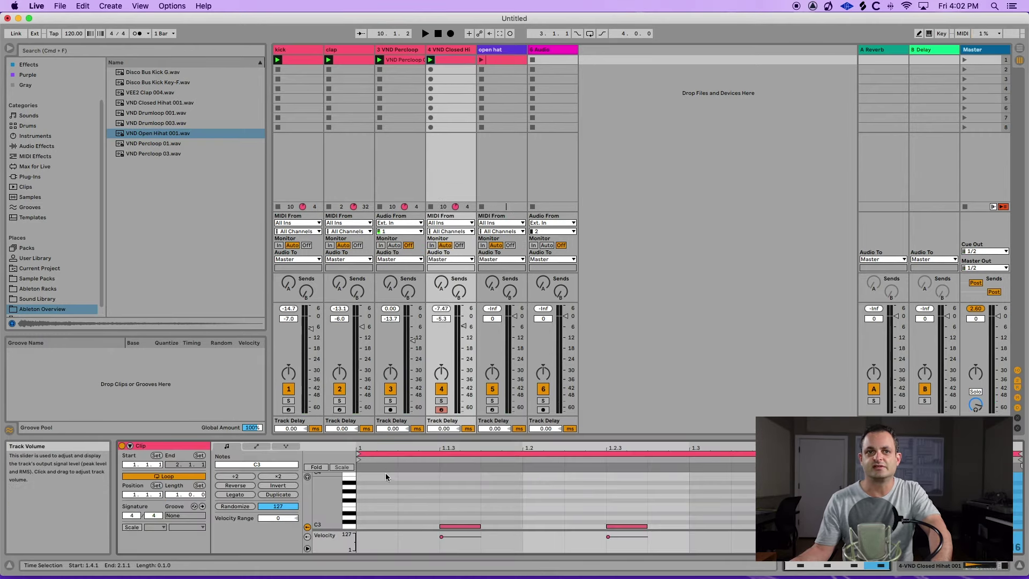
pyautogui.moveTo(482, 60); pyautogui.dragTo(489, 70)
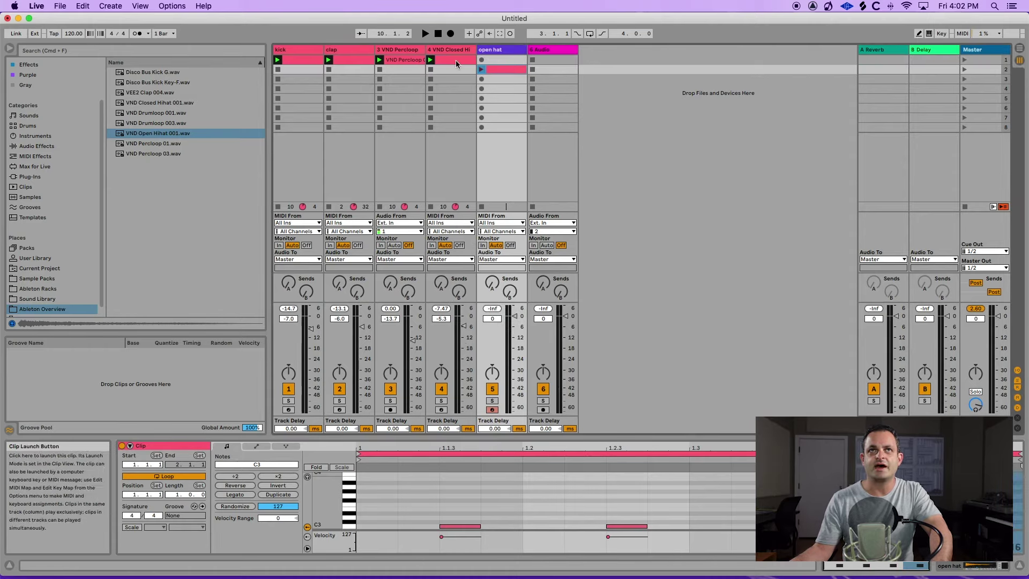
# - Copy the kick, clap, Percloop and closed hat clips from scene 1 into scene 2
pyautogui.click(455, 60)
pyautogui.keyDown('shift'); pyautogui.click(301, 60); pyautogui.keyUp('shift')
pyautogui.press('cmd+c')
pyautogui.click(304, 72)
pyautogui.press('cmd+v')
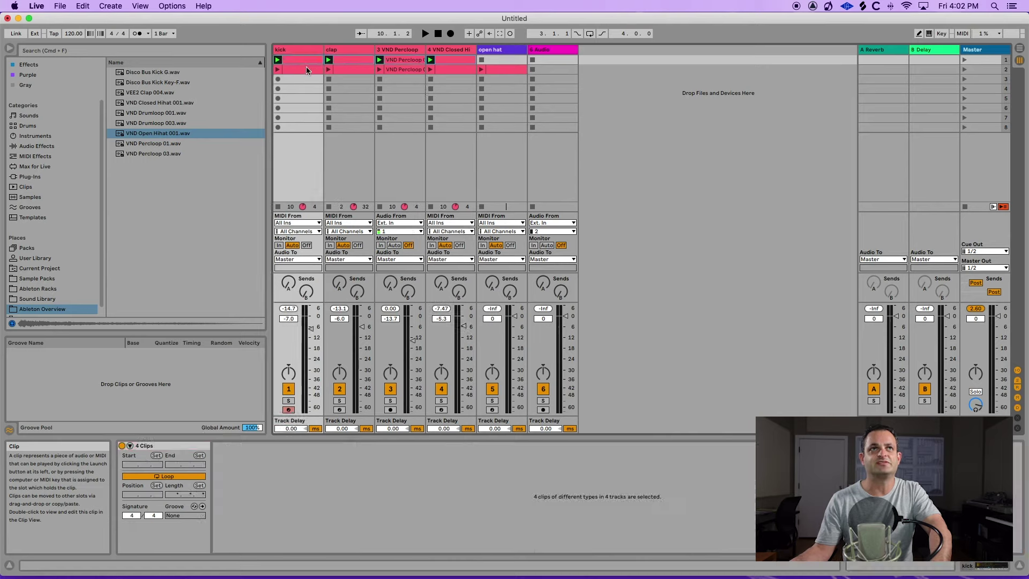
pyautogui.rightClick(304, 60)
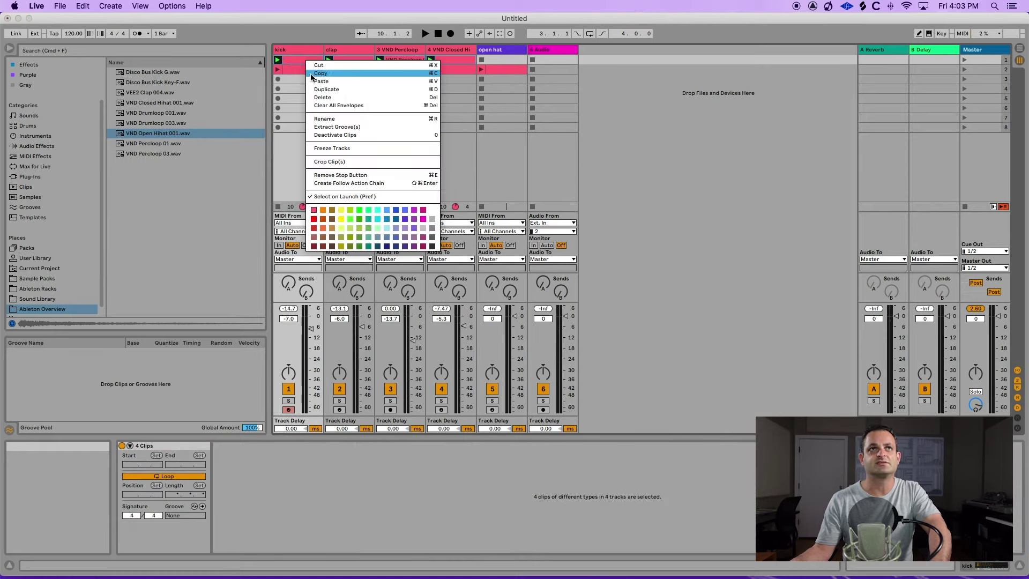
pyautogui.click(297, 69)
pyautogui.rightClick(297, 69)
pyautogui.click(286, 80)
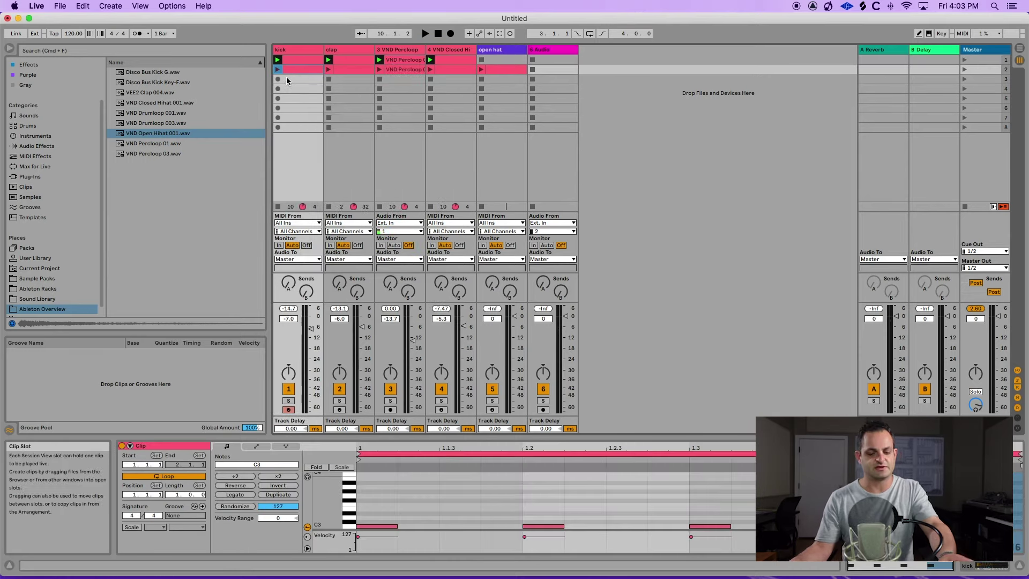
# - Colour the open hat track pink and launch scene 1
pyautogui.click(505, 48)
pyautogui.rightClick(505, 48)
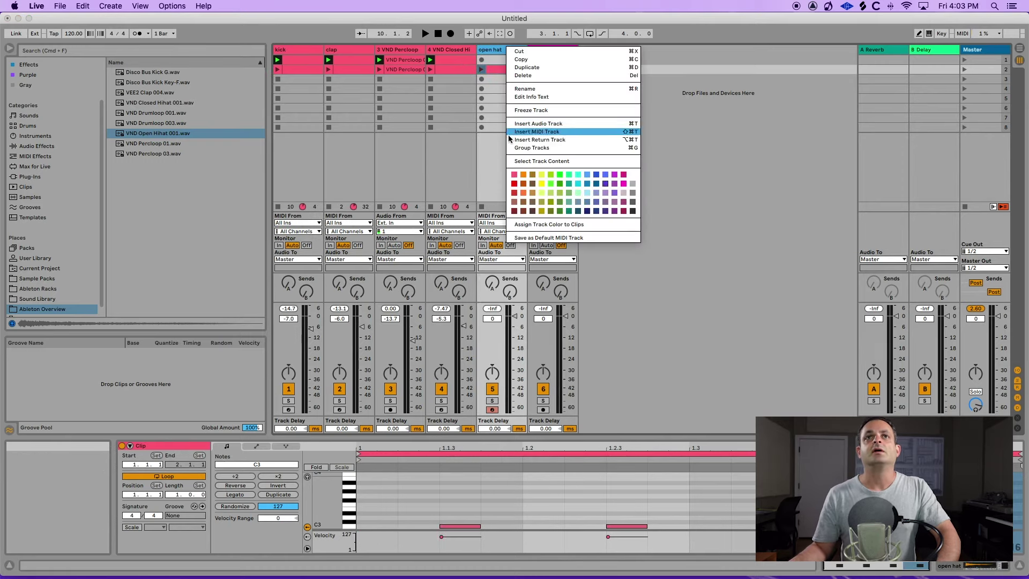
pyautogui.click(514, 175)
pyautogui.click(965, 60)
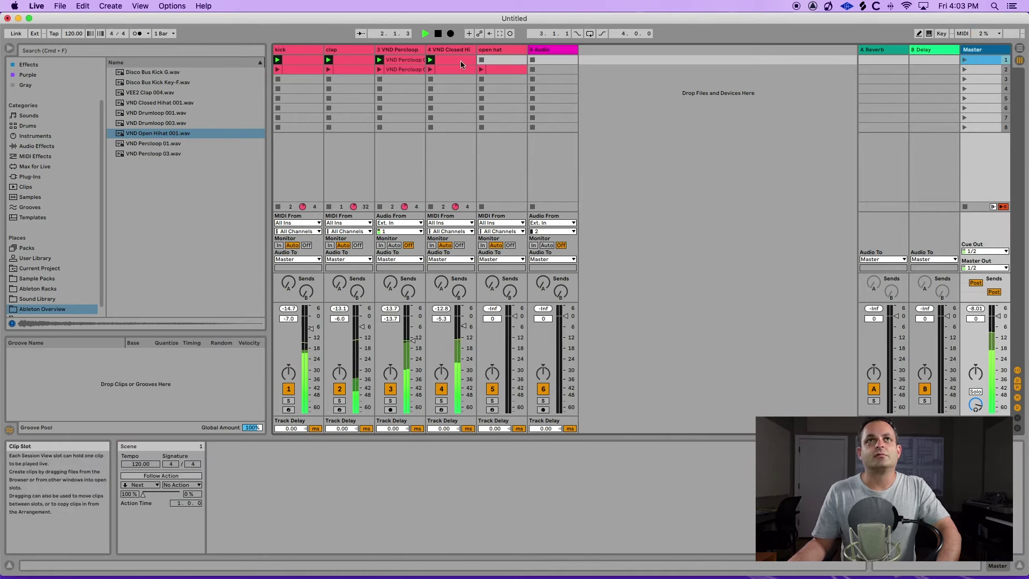
# - Launch scene 2, then select VND Percloop 03.wav and the open hat scene 2 clip
pyautogui.click(965, 69)
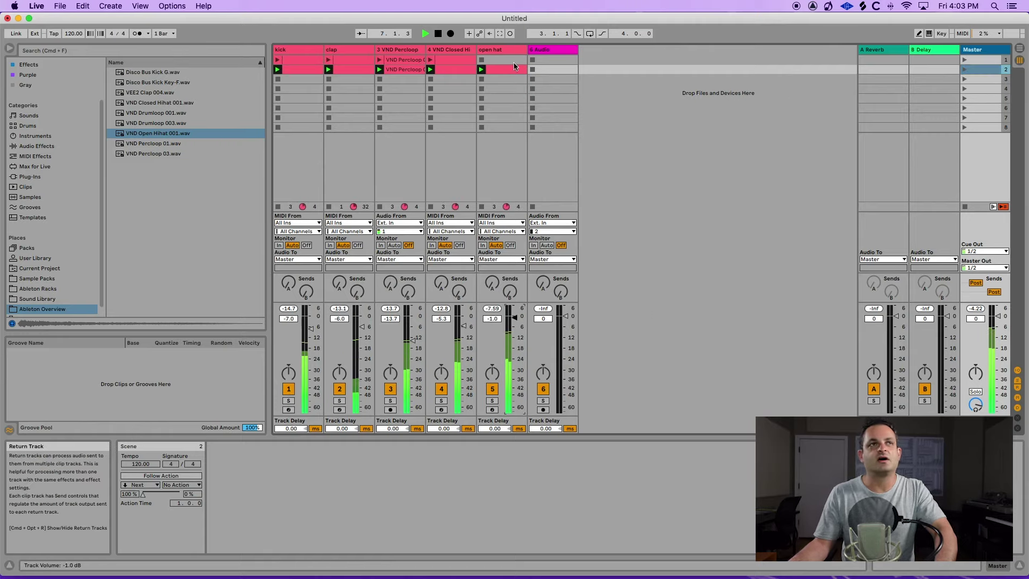
pyautogui.click(152, 154)
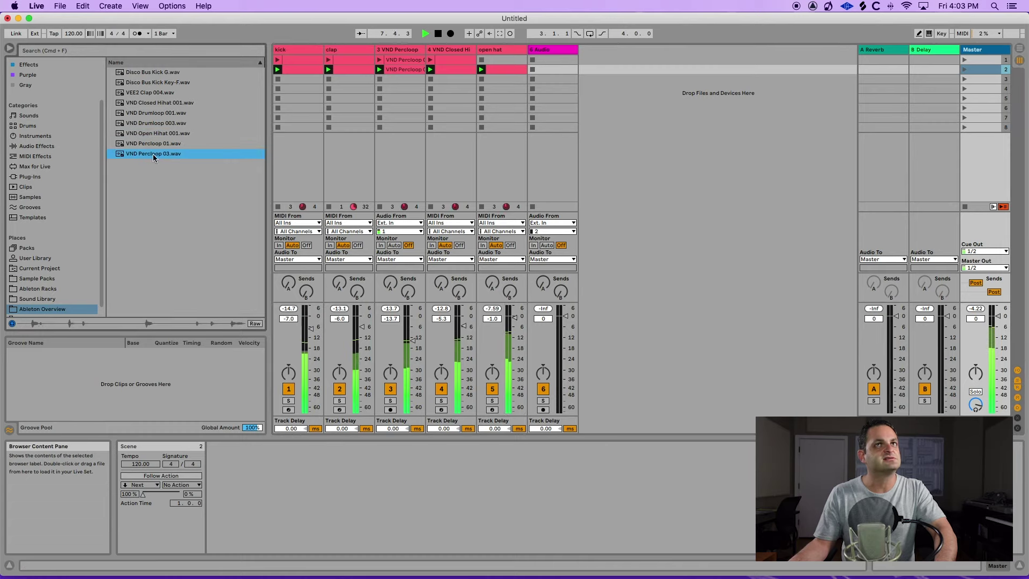
pyautogui.click(513, 67)
# - Duplicate the scene 2 clips into scene 3, add VND Percloop 03 on track 6, and launch scene 3
pyautogui.keyDown('shift'); pyautogui.click(306, 73); pyautogui.keyUp('shift')
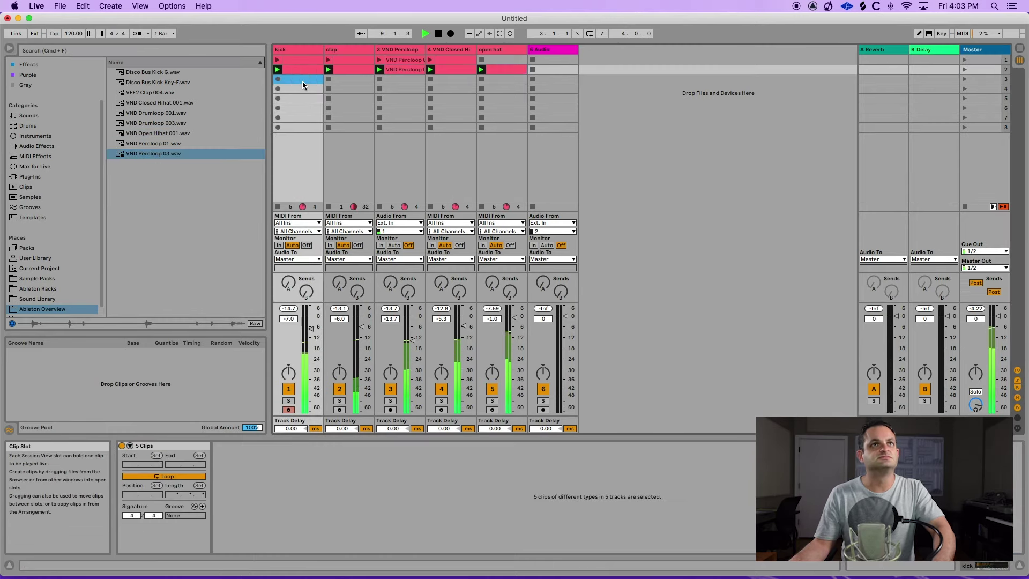
pyautogui.press('super+d')
pyautogui.moveTo(162, 158); pyautogui.dragTo(545, 81)
pyautogui.click(964, 79)
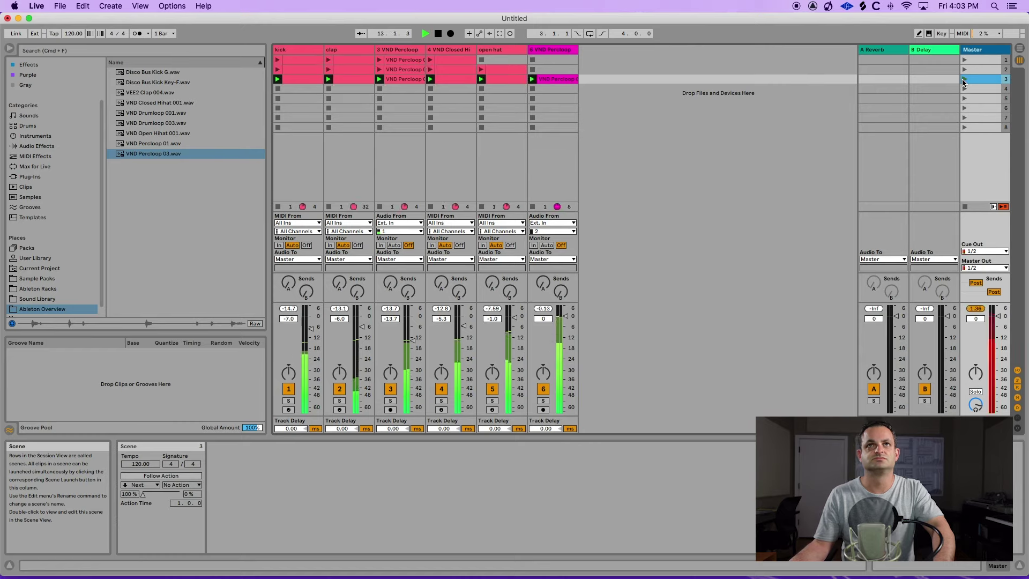
# - Set track 6 to -3 dB and rename it 'perc loop'
pyautogui.moveTo(568, 316); pyautogui.dragTo(567, 321)
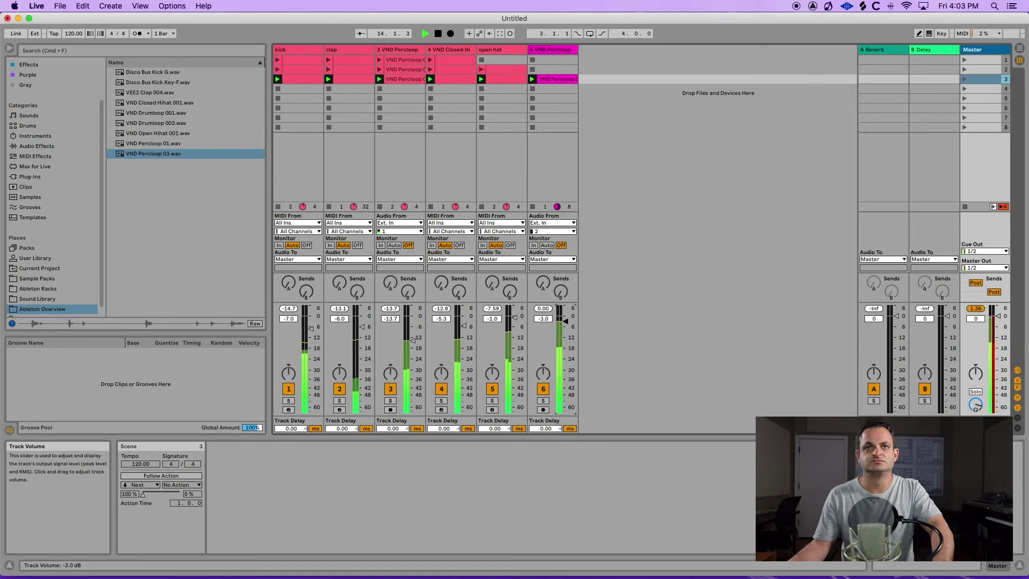
pyautogui.click(559, 50)
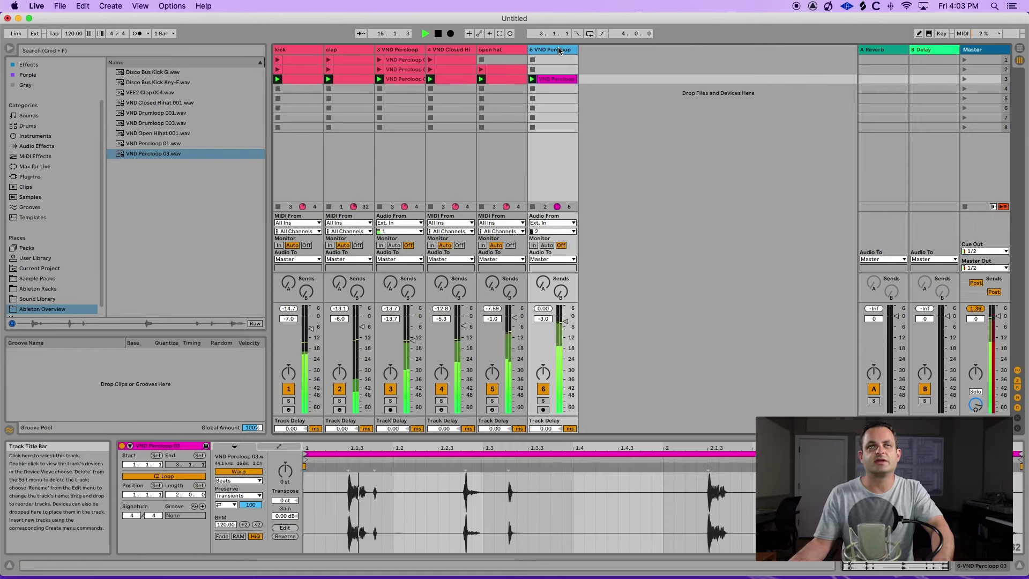
pyautogui.press('super+r')
pyautogui.write('perc loo')
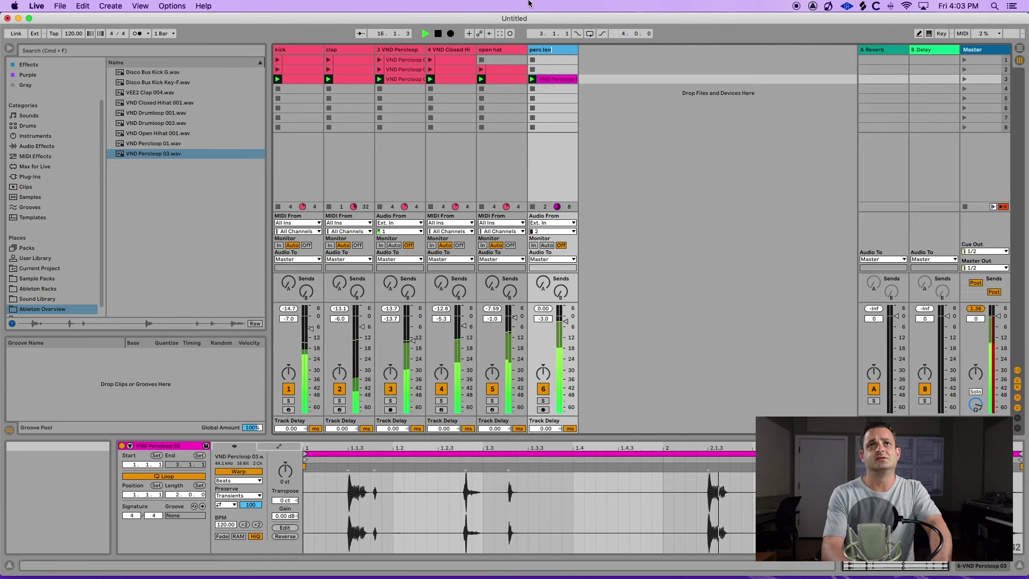
# - Colour the perc loop track pink
pyautogui.rightClick(560, 78)
pyautogui.press('Escape')
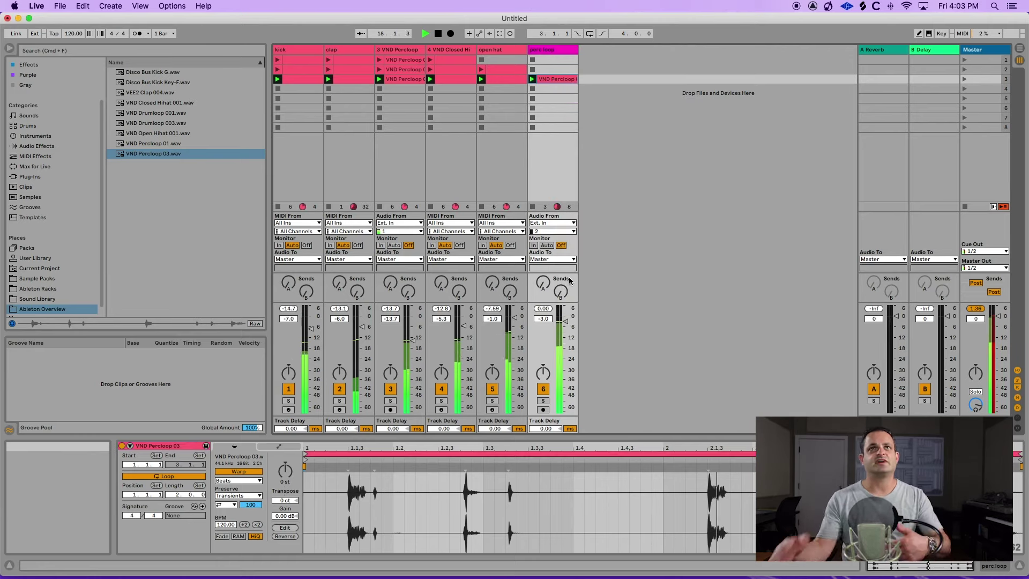
pyautogui.rightClick(546, 49)
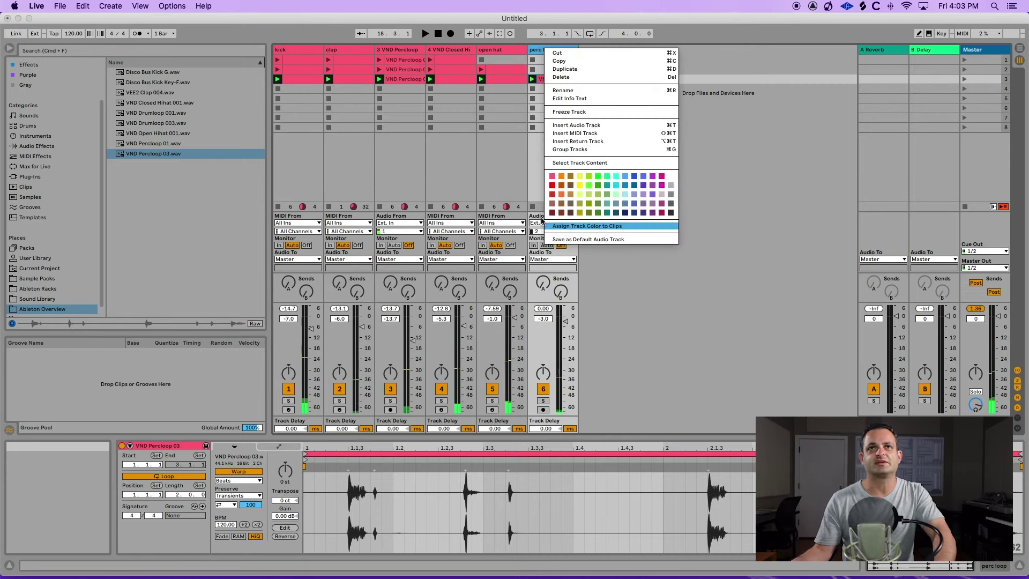
pyautogui.click(551, 179)
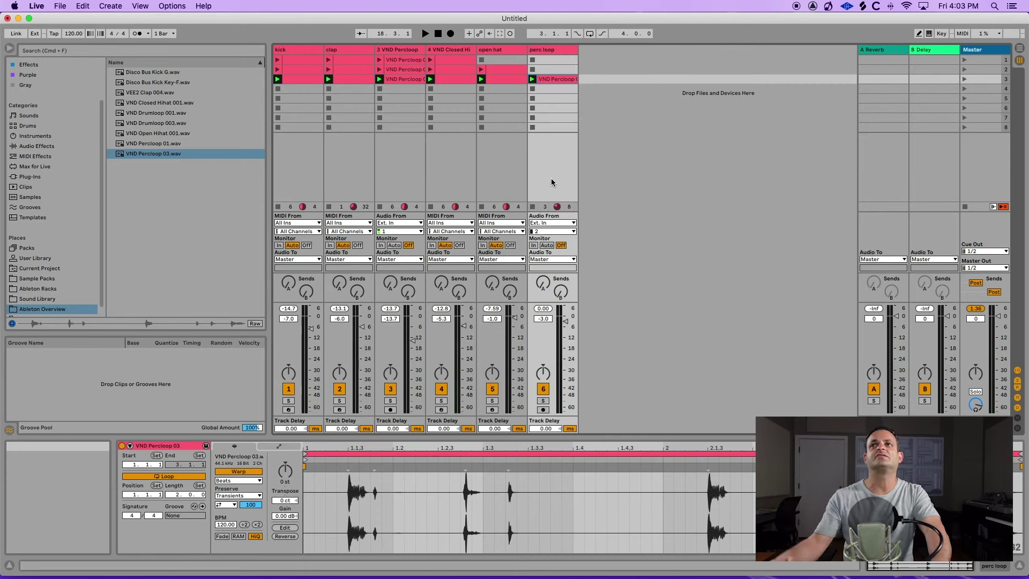